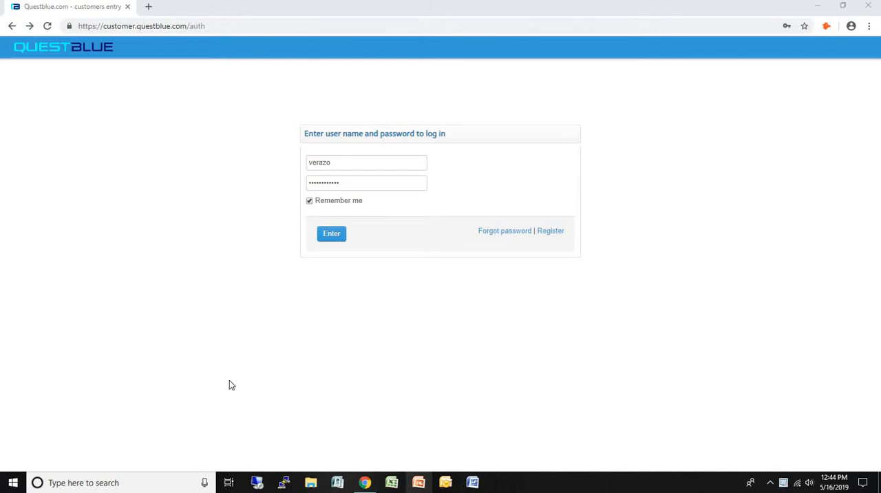
Step: Log in to the customer portal with the prefilled credentials and open the iFax.pro Enterprise service
left_click(331, 234)
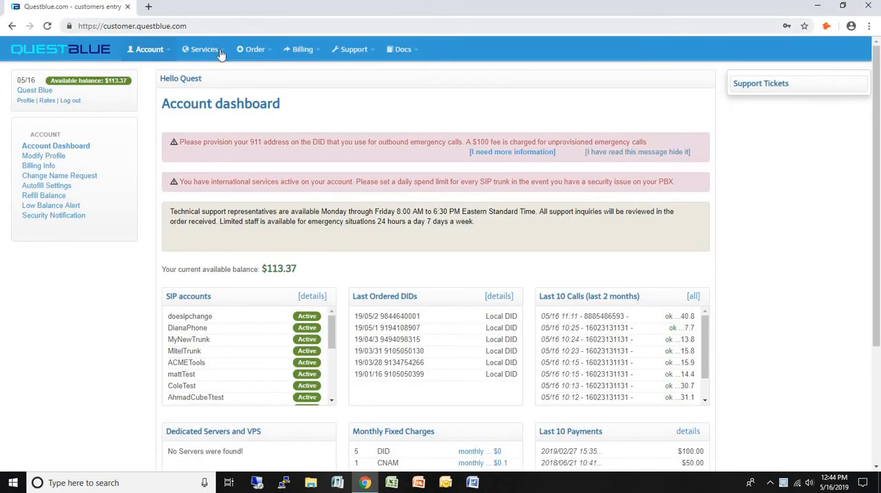
mouse_move(220, 55)
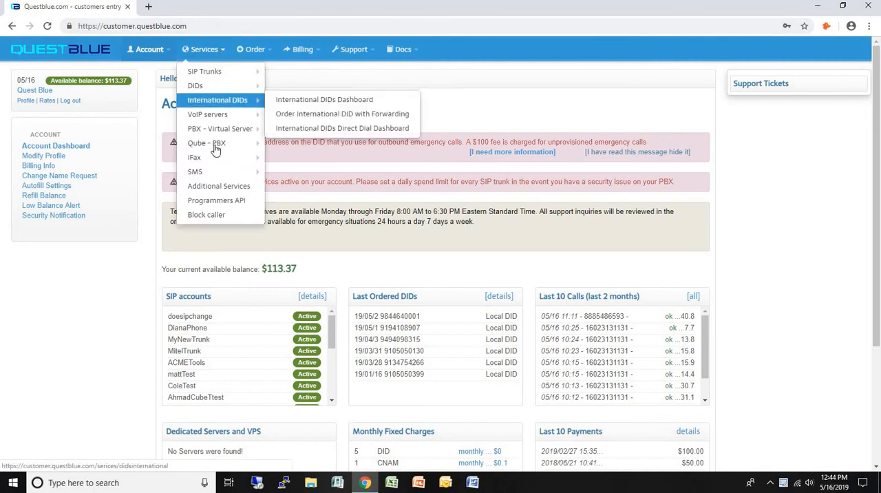
mouse_move(213, 158)
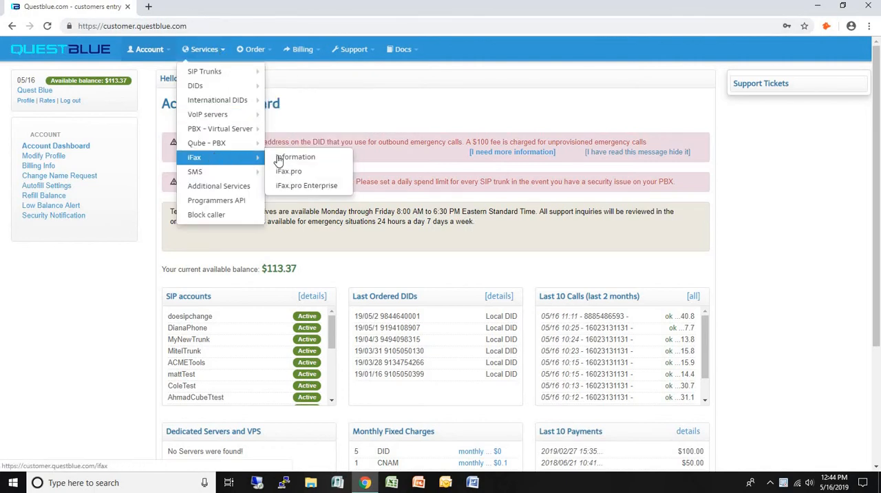
left_click(289, 187)
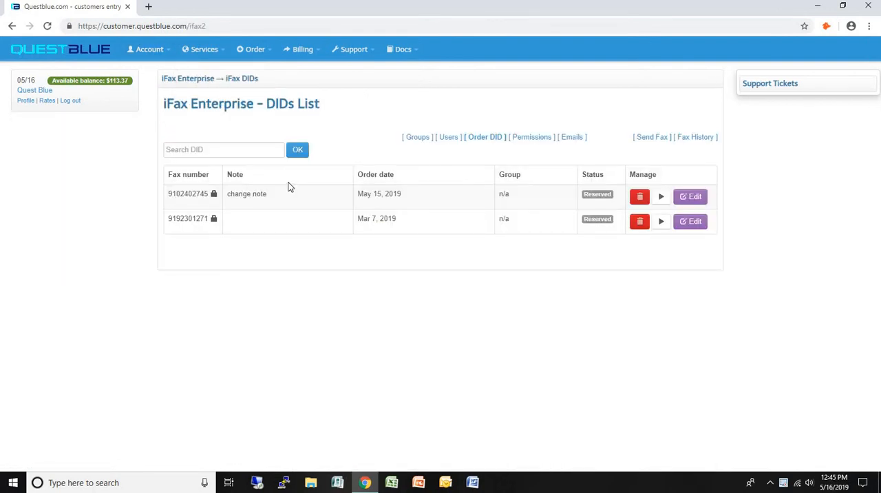
Step: Create an iFax Enterprise group with short name "marieifax2" and long name "marie ifax enterprise"
left_click(417, 138)
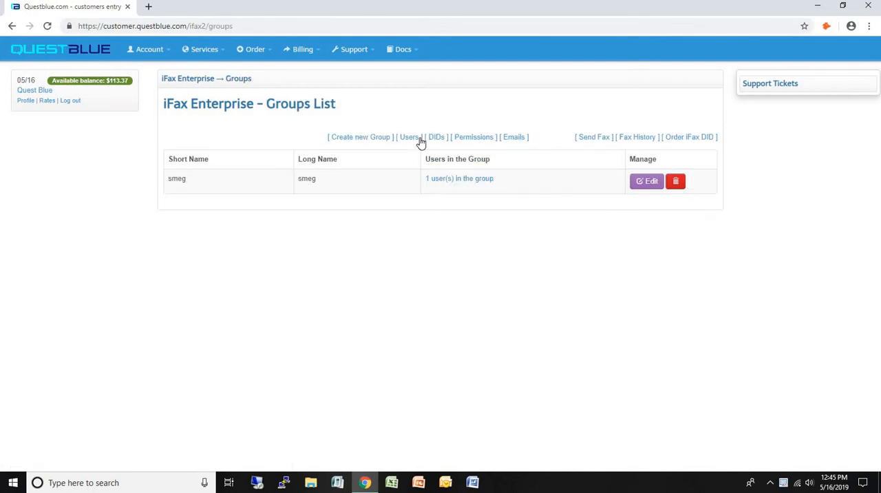
left_click(366, 139)
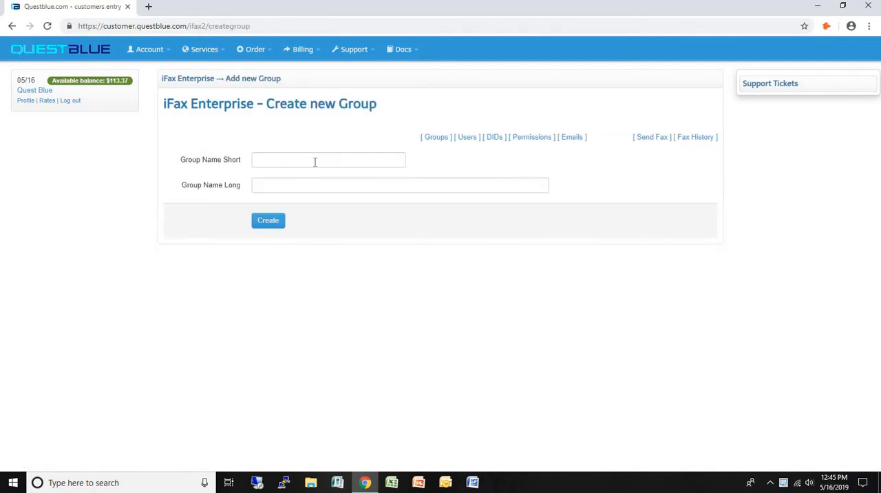
left_click(314, 161)
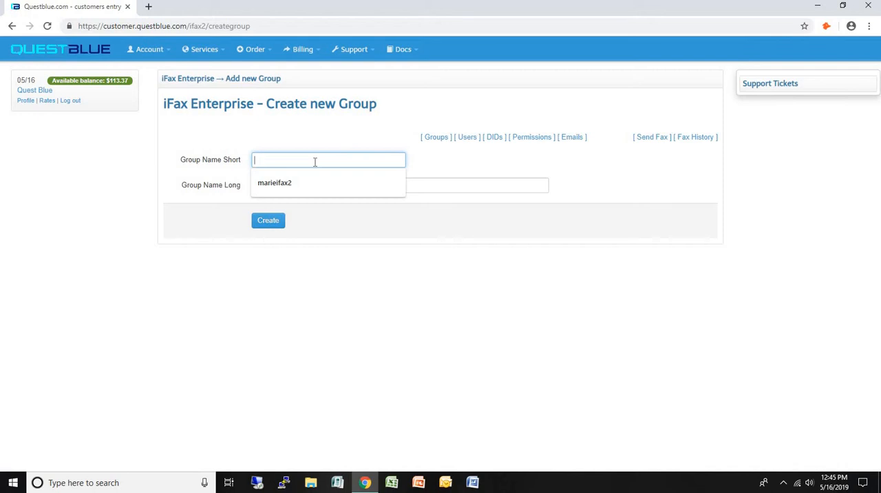
type("marieifax2")
key("Tab")
type("marie")
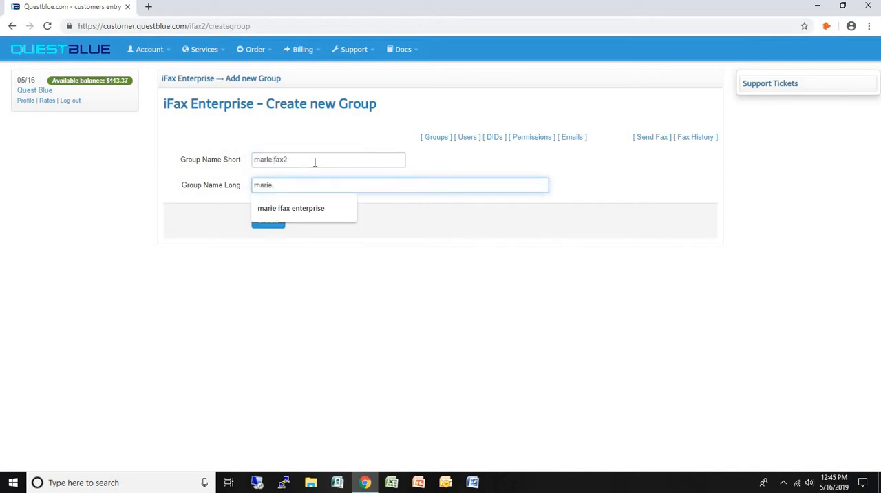
type(" ifax enterprise")
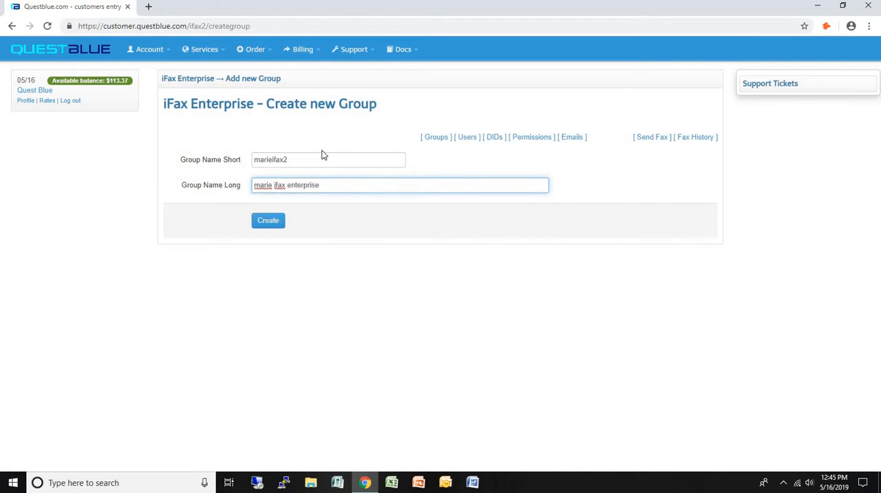
left_click(269, 221)
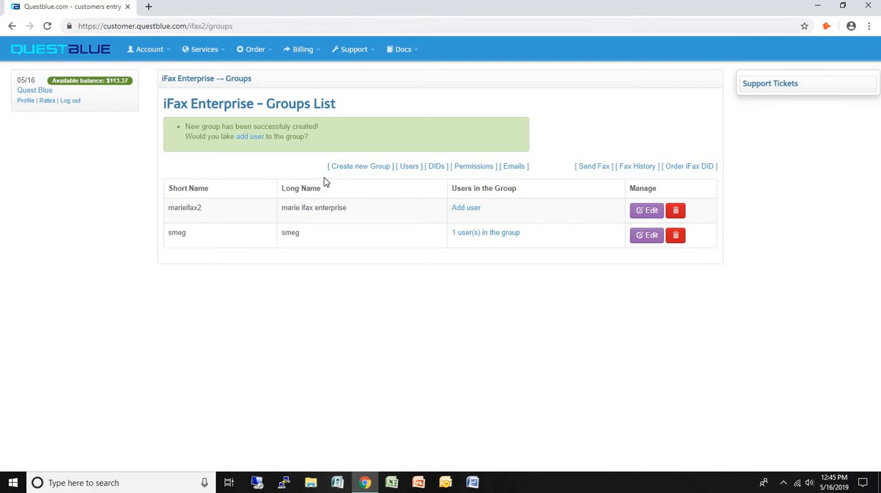
Step: Start a new iFax Enterprise user and enter the username and account password
left_click(408, 167)
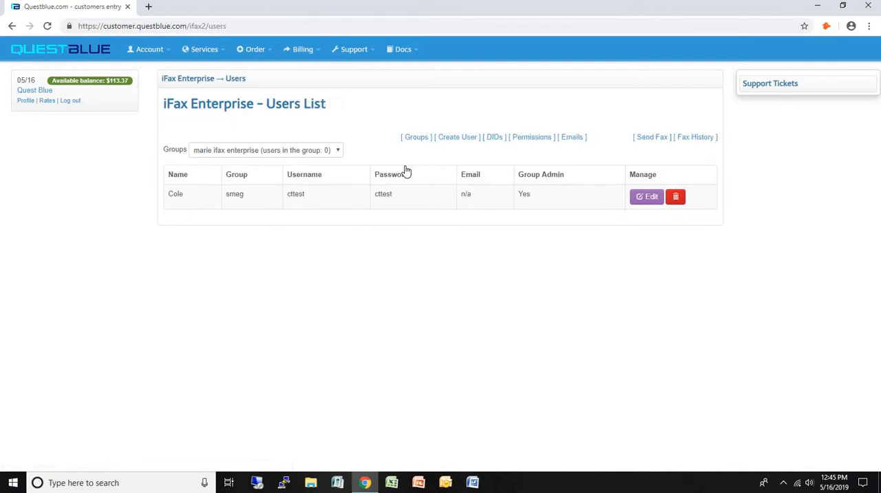
left_click(457, 139)
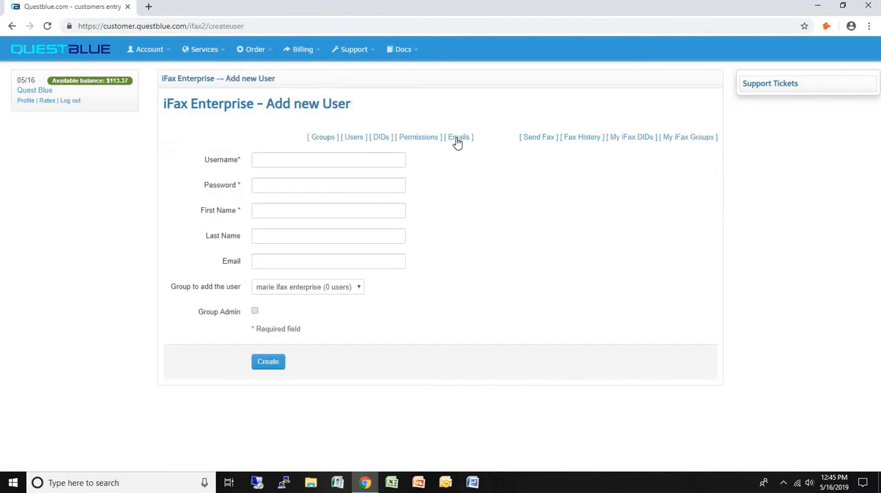
left_click(303, 159)
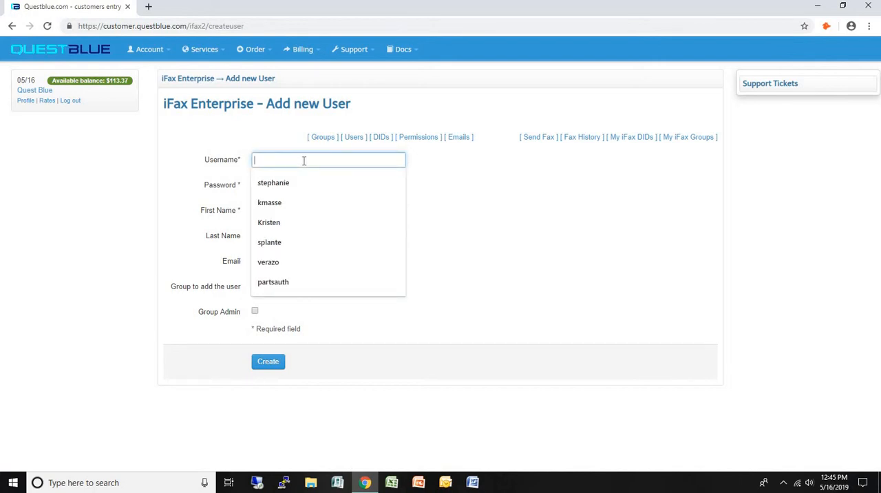
type("marieifaxent")
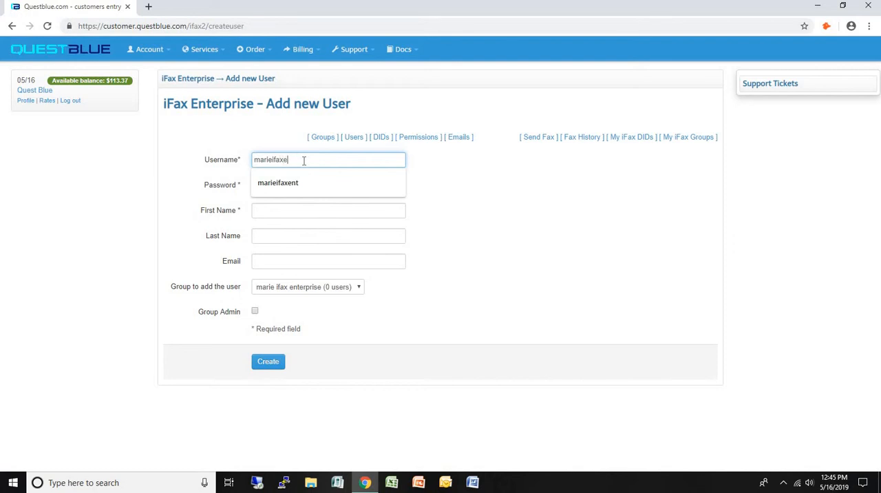
key("Tab")
type("test2019")
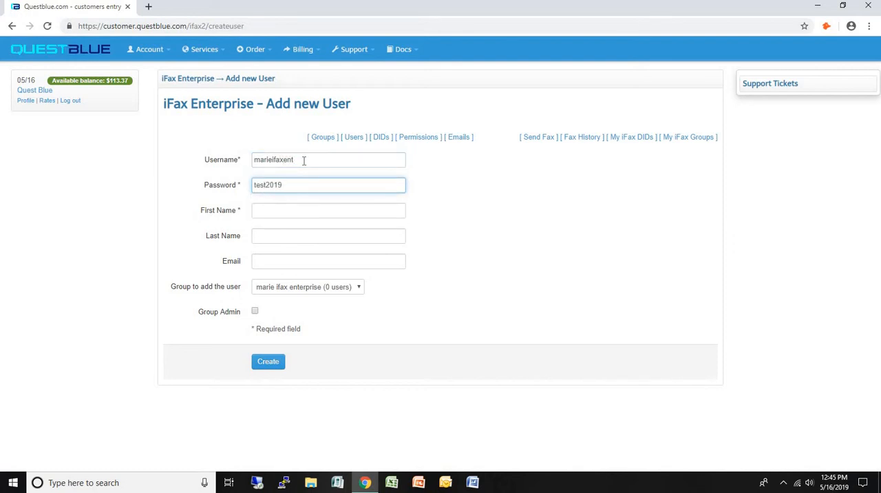
key("Tab")
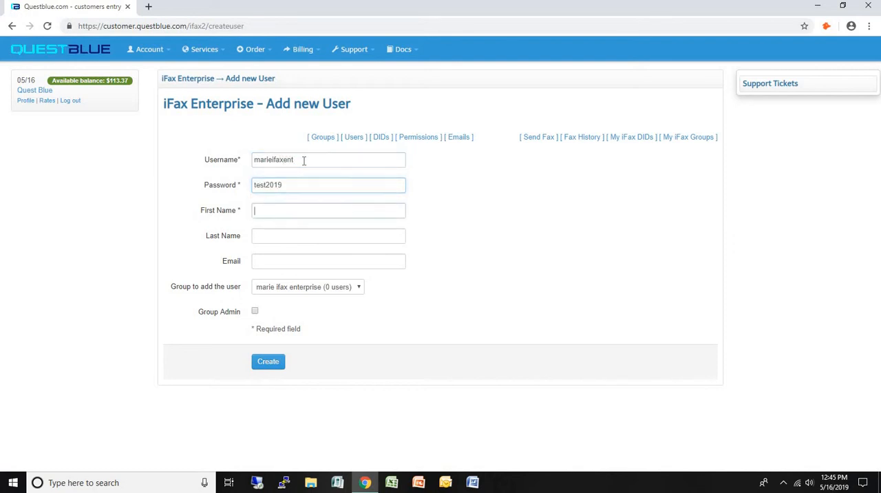
Step: Fill in the new user's first name, last name and e-mail address
key("Tab")
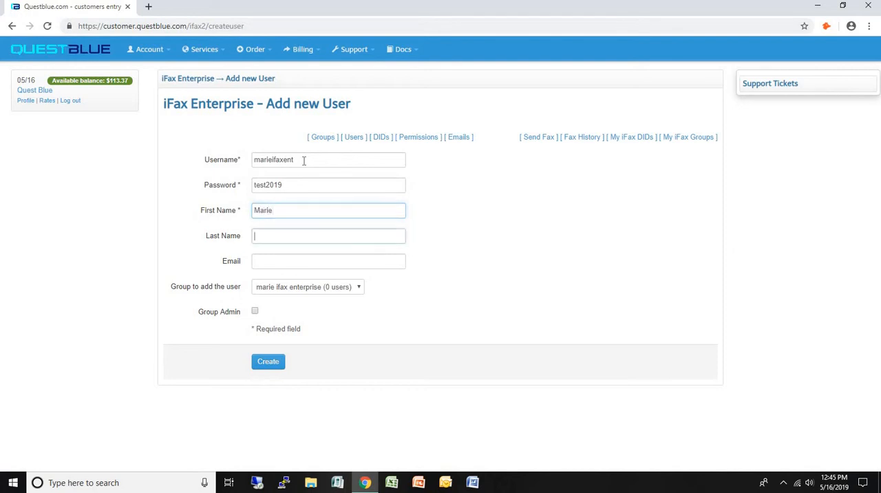
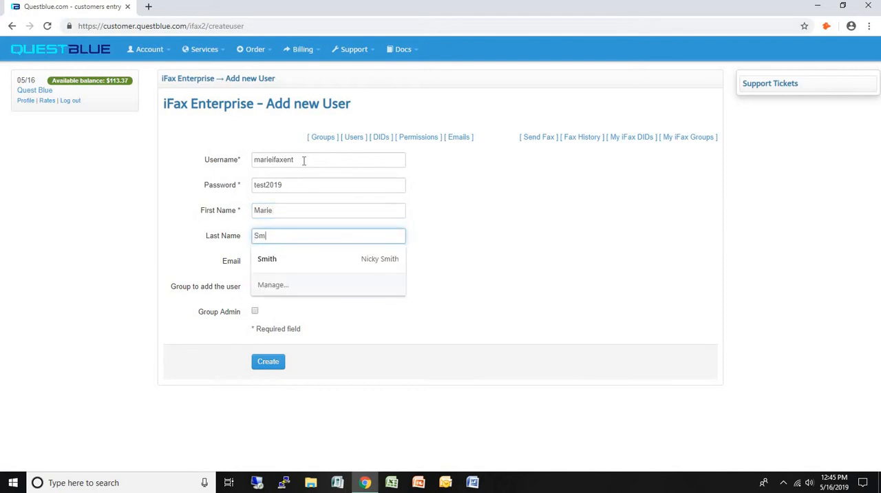
key("Tab")
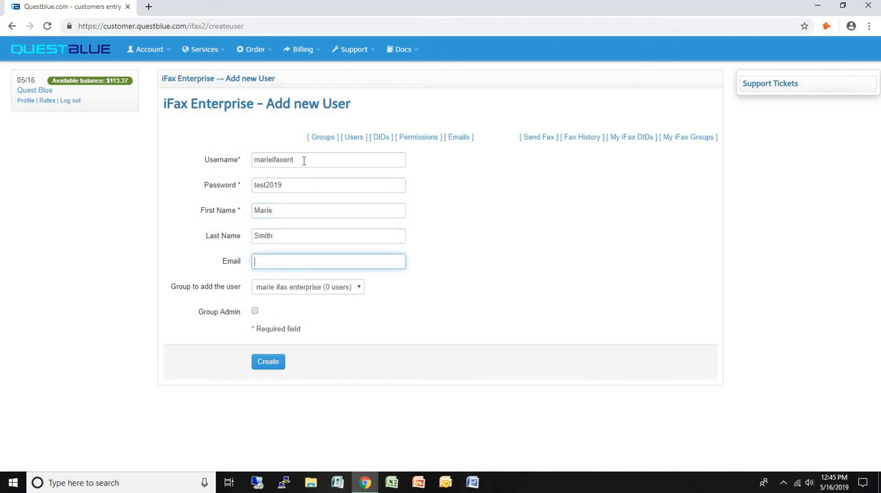
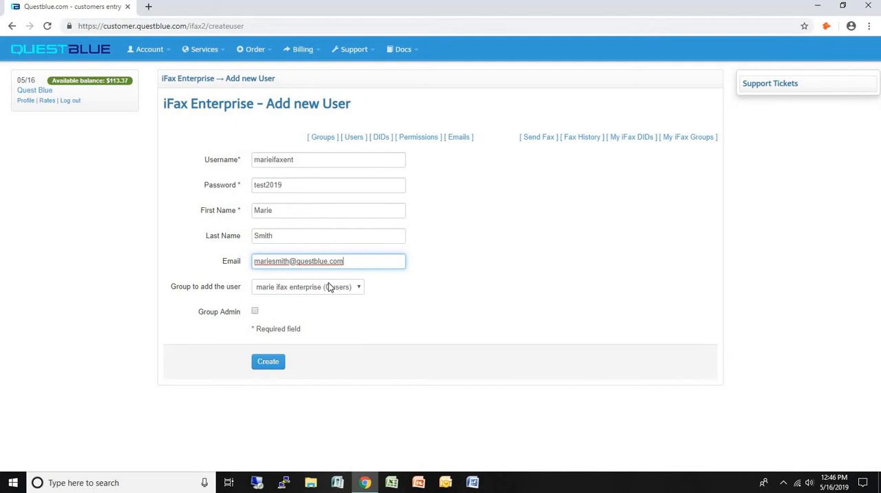
Step: Keep the user in the "marie ifax enterprise" group, enable Group Admin, and create the user
left_click(311, 289)
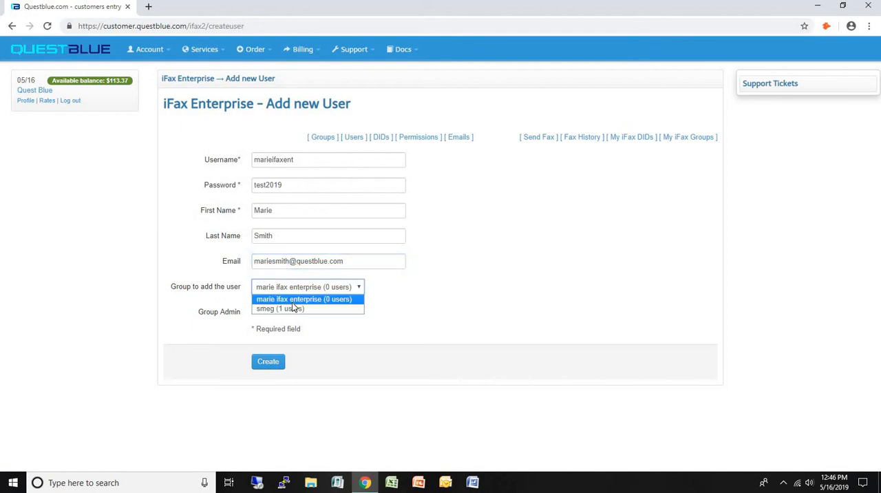
left_click(268, 317)
left_click(254, 311)
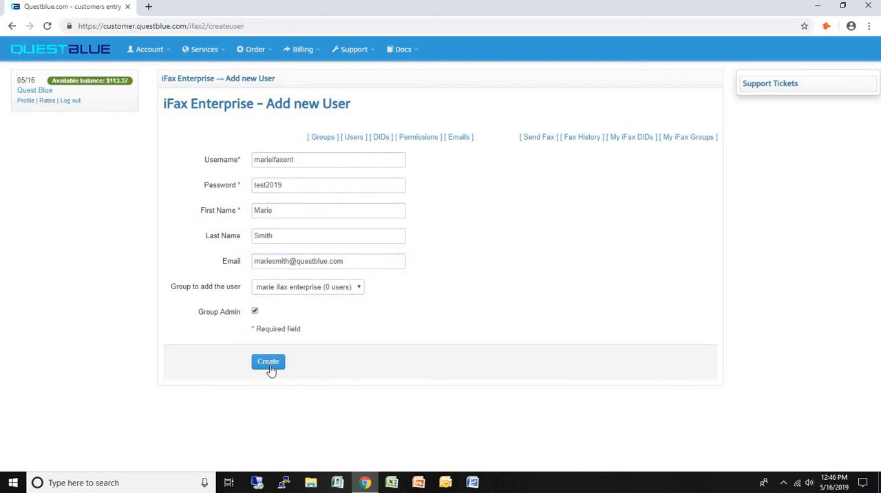
left_click(268, 366)
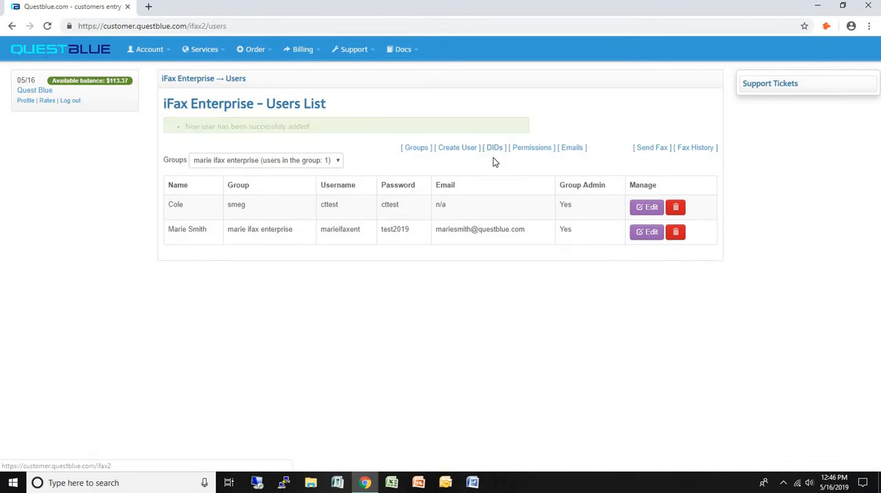
Step: Start an iFax DID order and choose the first listed local fax number for state NC
left_click(494, 137)
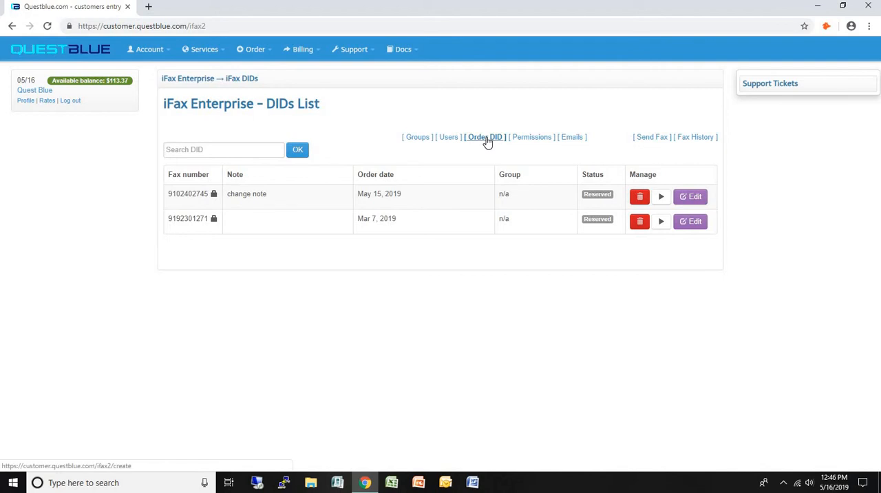
left_click(488, 138)
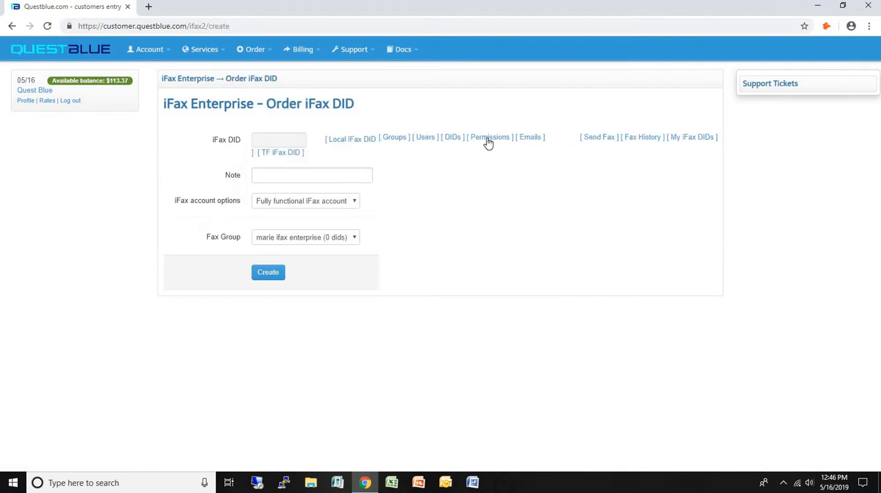
left_click(365, 141)
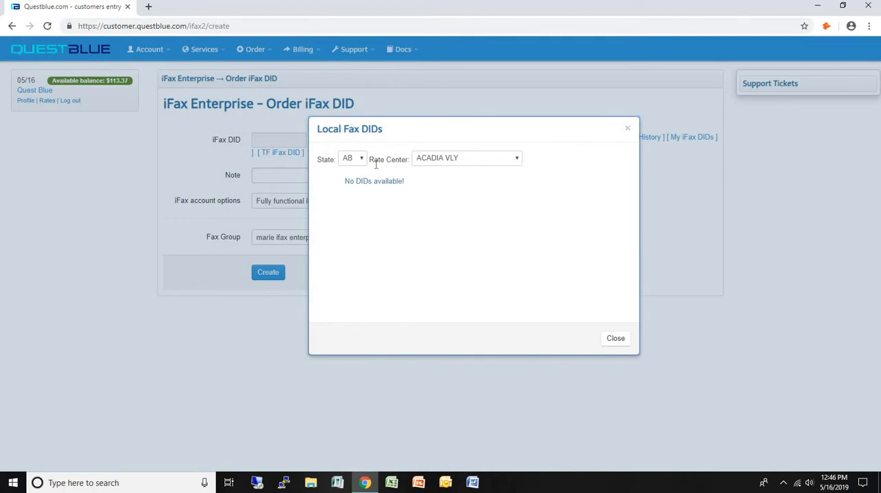
left_click(356, 161)
scroll(352, 237, "down", 1)
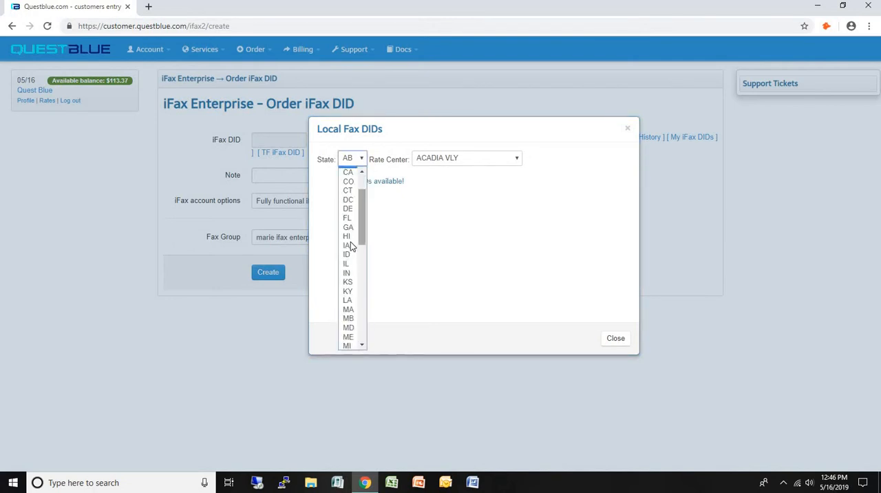
scroll(350, 262, "down", 2)
left_click(348, 314)
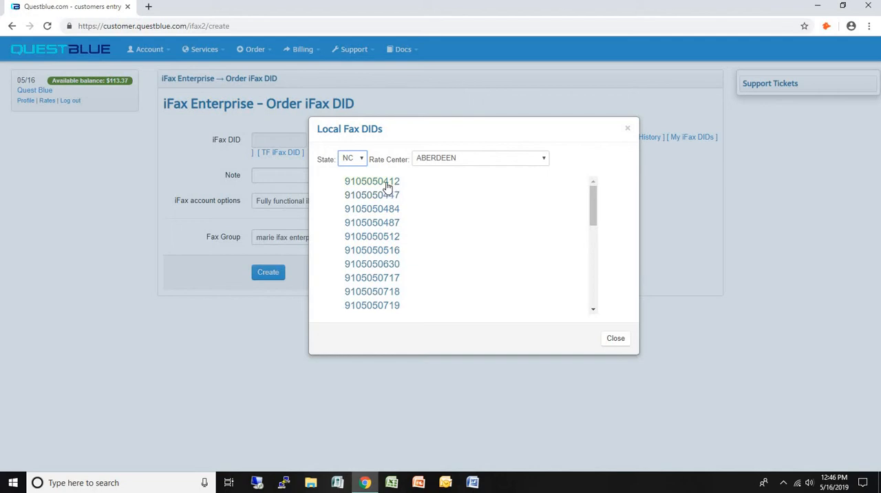
left_click(386, 183)
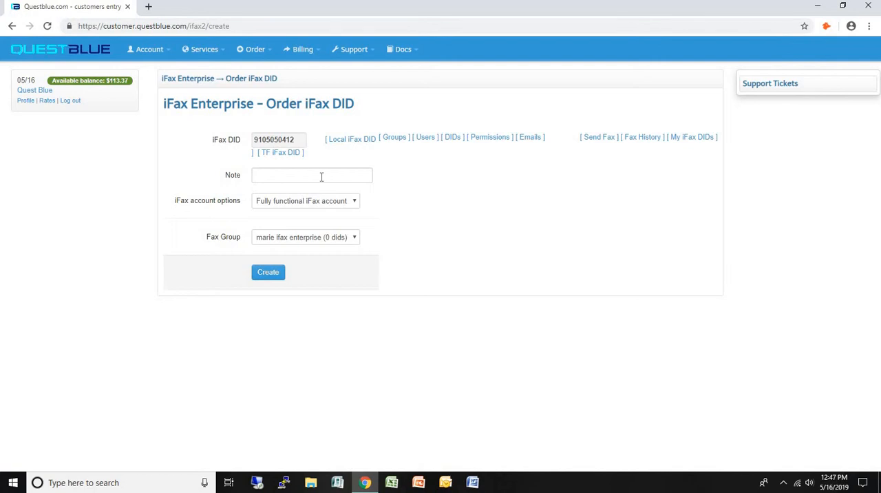
Step: Set the iFax account option to "iFax DID only" and create the DID order
left_click(325, 201)
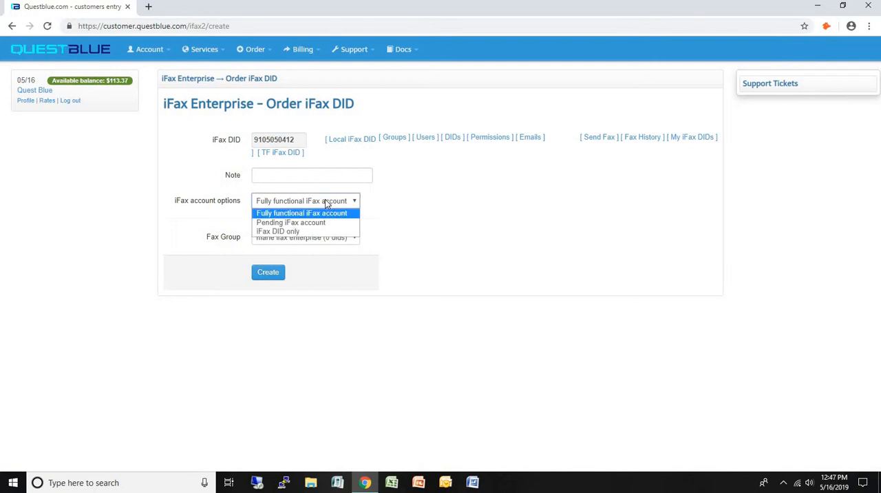
left_click(309, 231)
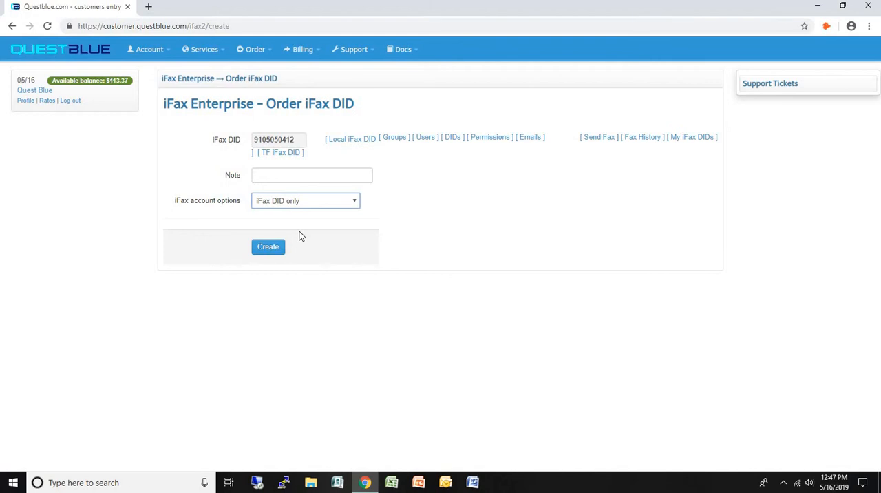
left_click(266, 248)
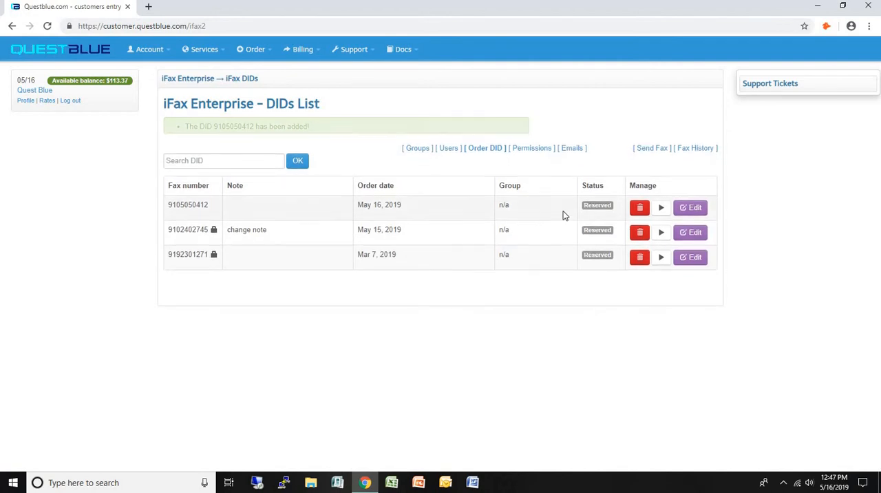
Step: Change the newly ordered fax DID to a fully functional iFax account in the "marie ifax enterprise" group and save it
left_click(692, 198)
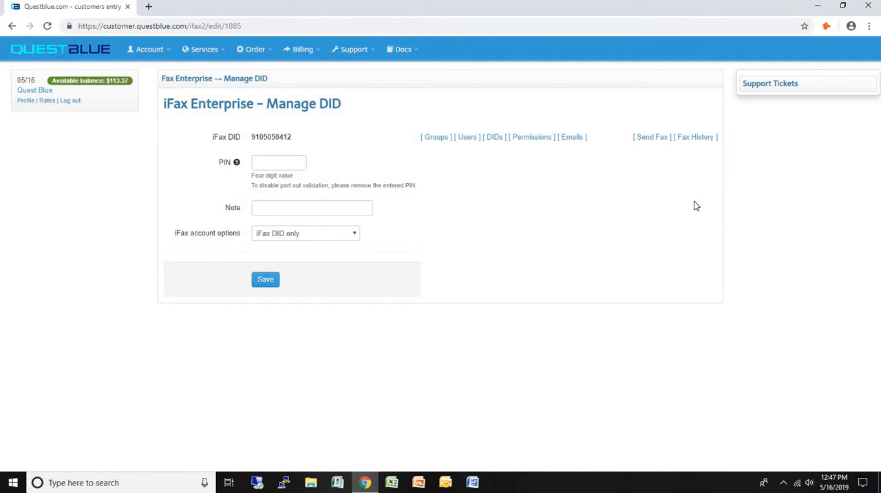
left_click(289, 234)
left_click(280, 246)
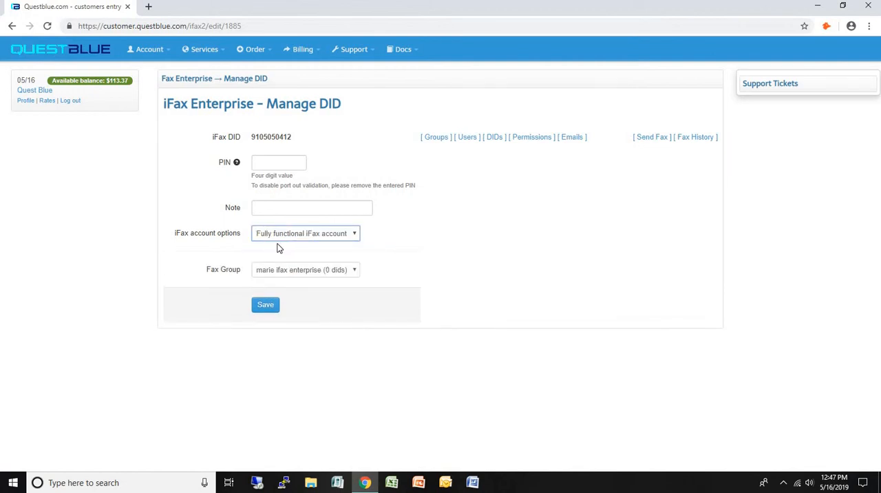
left_click(293, 271)
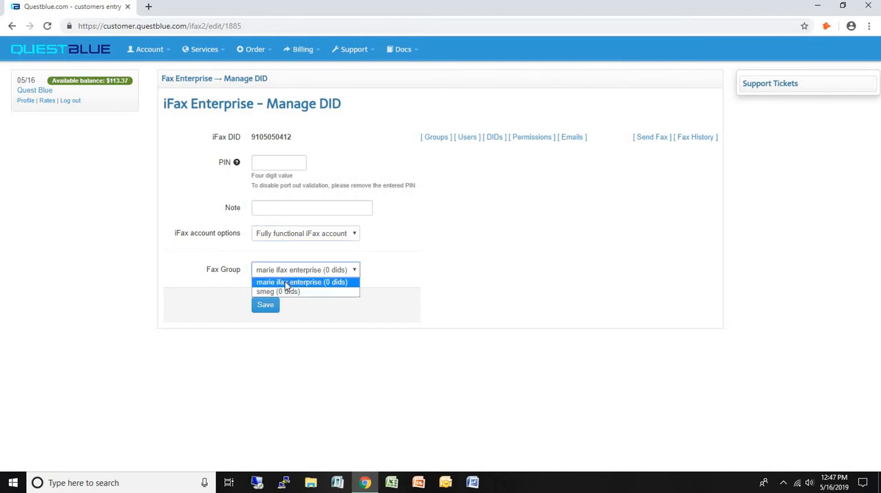
left_click(285, 282)
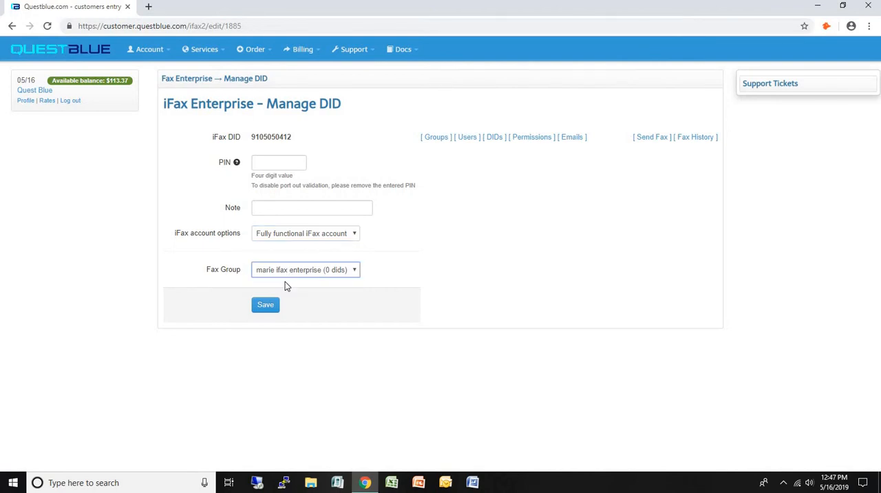
left_click(263, 311)
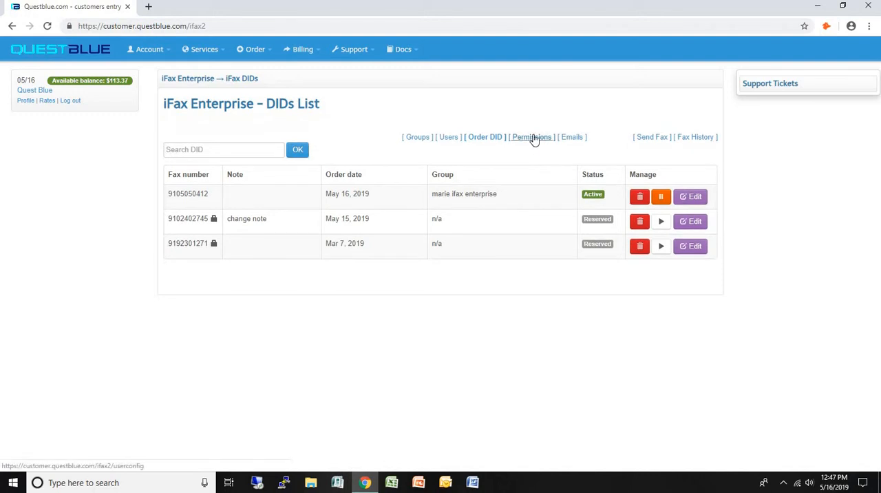
Step: Add a permission for the "marie ifax enterprise" group's user on its DID, keeping all send, delete and view rights allowed
left_click(533, 138)
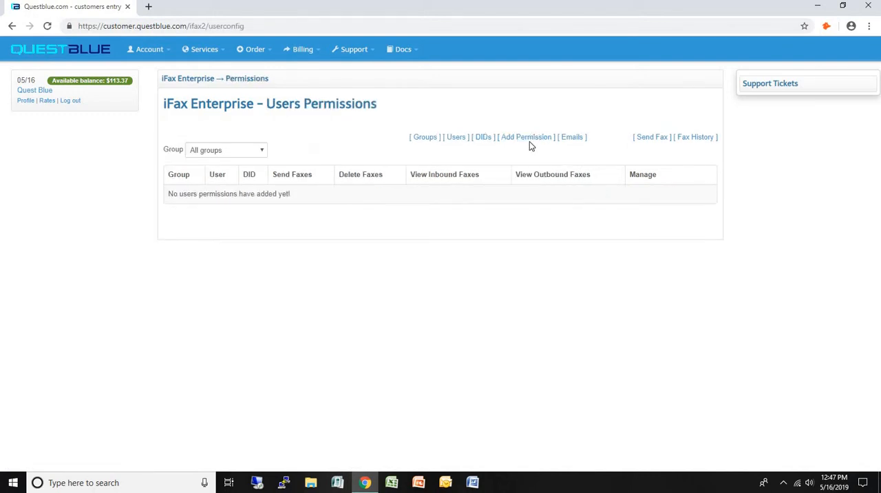
left_click(530, 138)
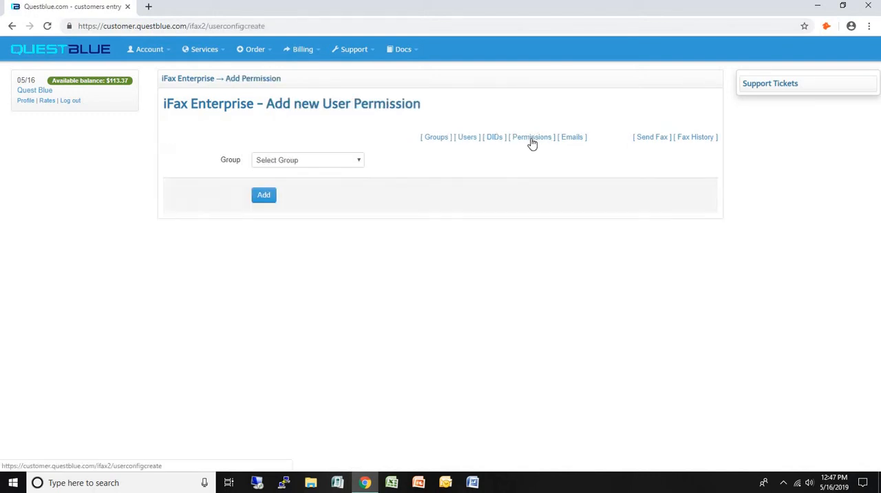
left_click(301, 160)
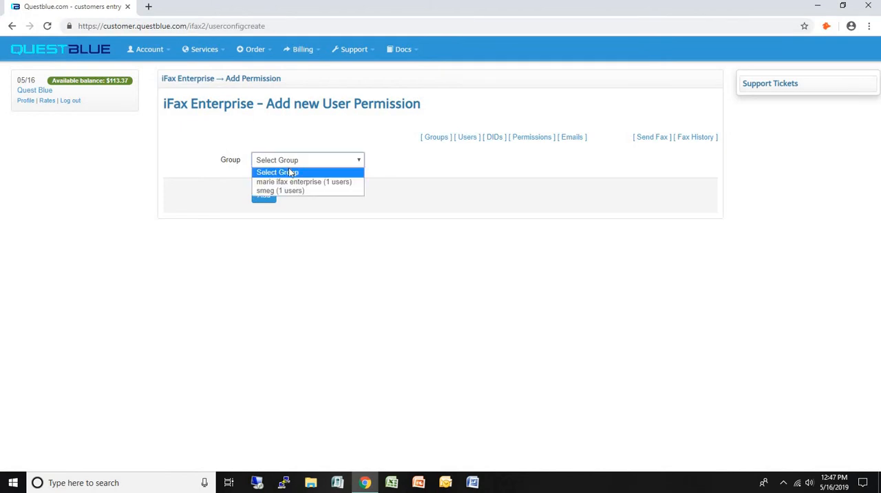
left_click(291, 180)
left_click(290, 185)
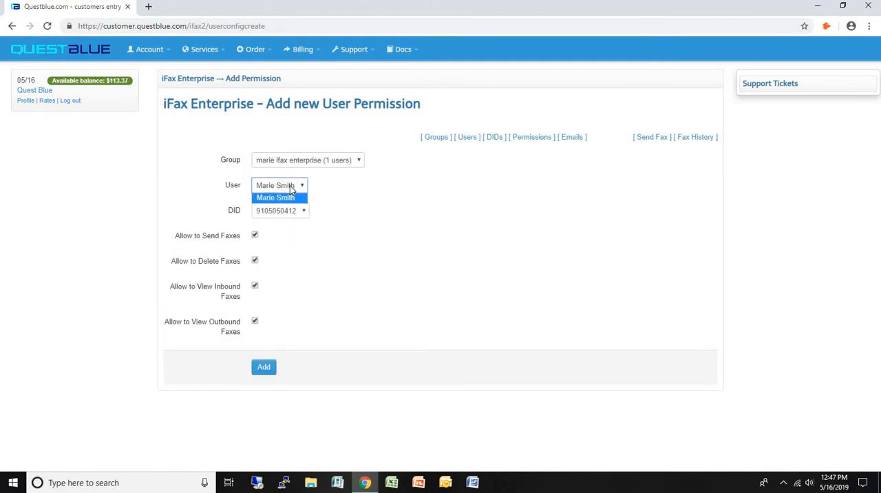
left_click(295, 197)
left_click(267, 368)
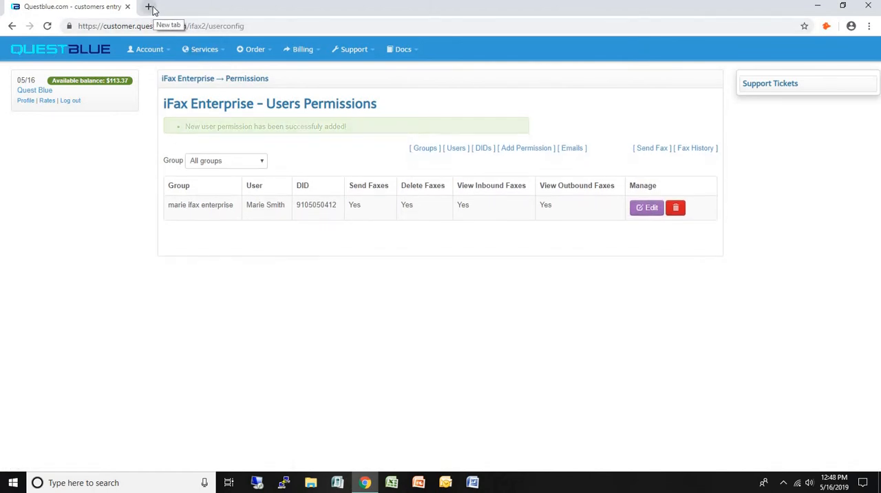
Step: Open enterprise.ifax.pro in a new browser tab
left_click(150, 7)
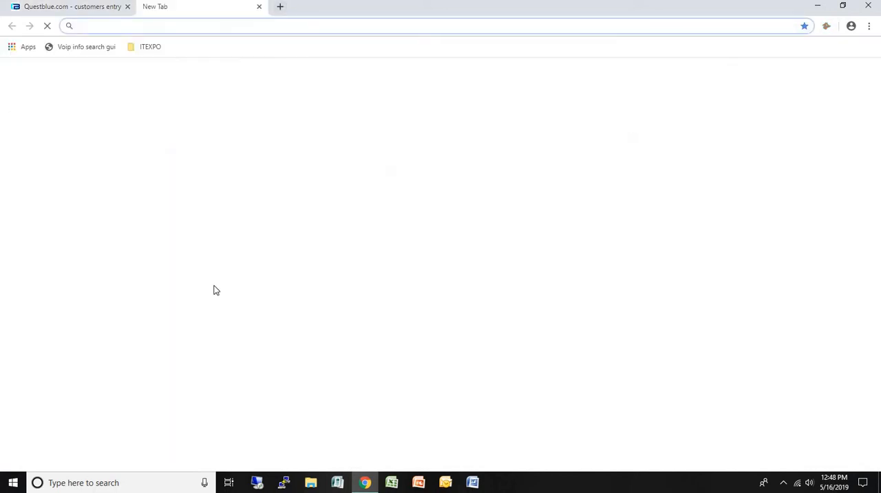
type("enter")
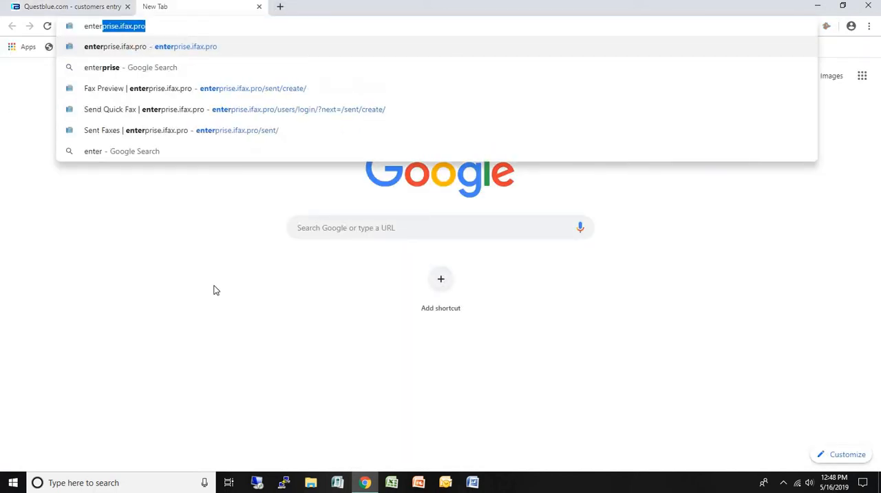
key("Return")
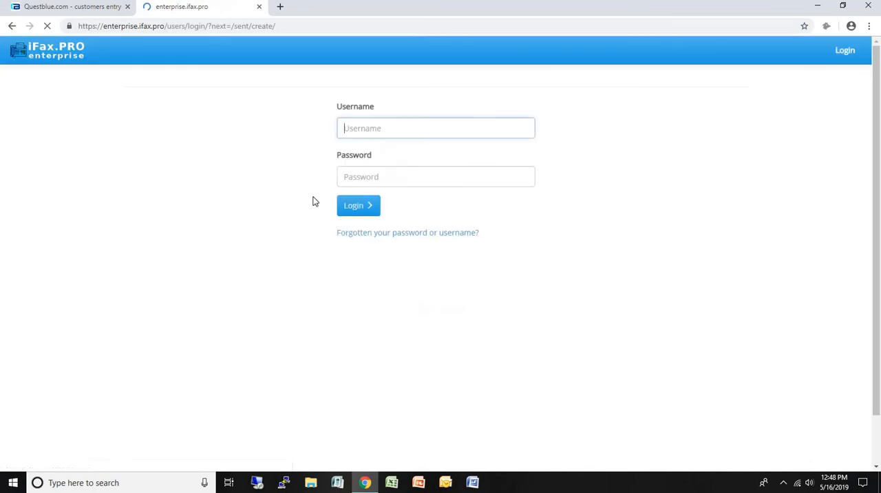
Step: Log in with the group admin's username and password, and dismiss the offer to save the password
left_click(397, 133)
type("marieifaxent")
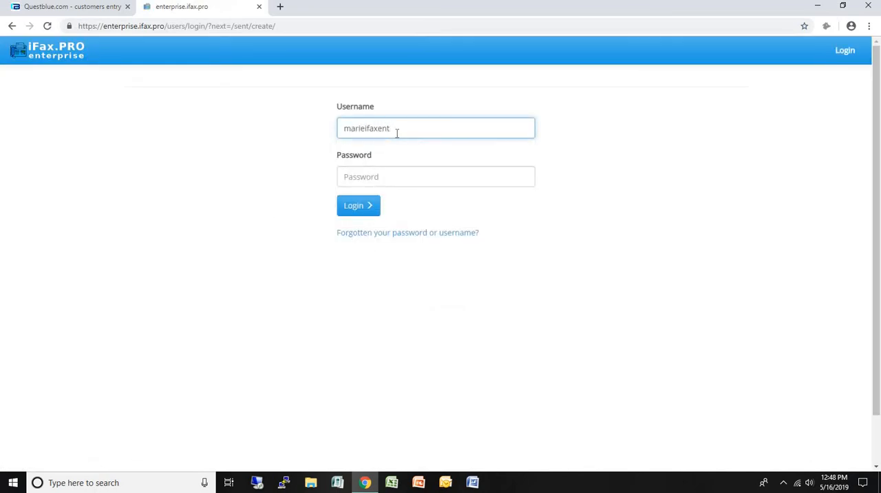
key("Tab")
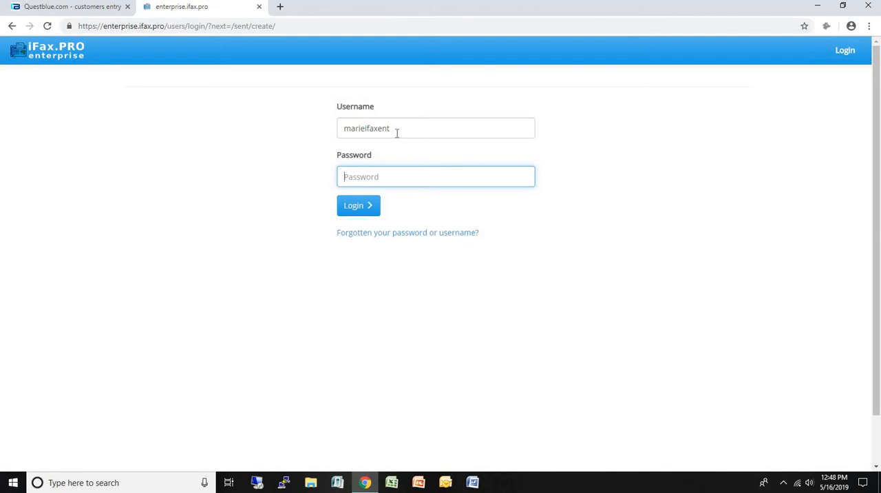
type("••••••••")
left_click(357, 207)
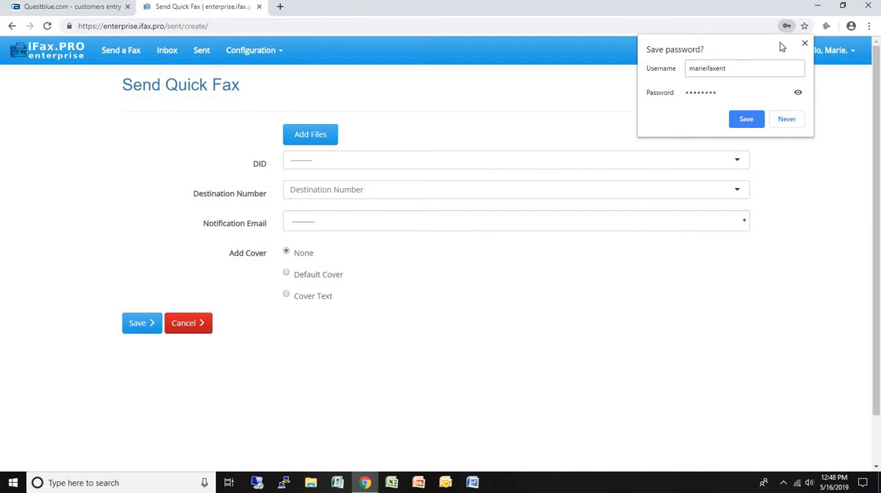
left_click(805, 45)
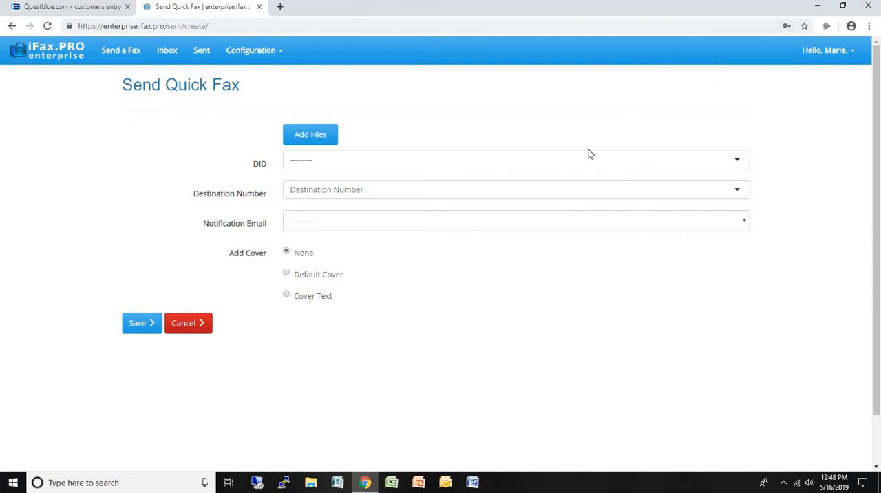
Step: Start a new single authorized e-mail entry and assign it to the group's fax DID
left_click(267, 59)
left_click(275, 104)
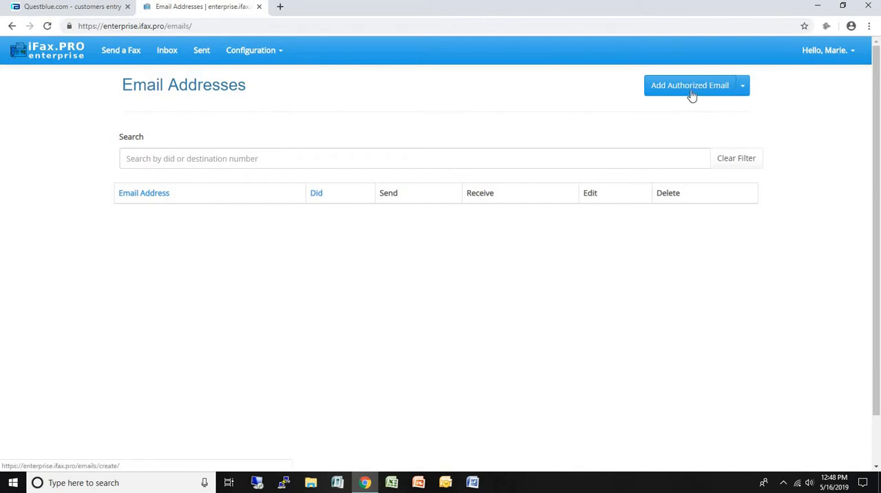
left_click(743, 88)
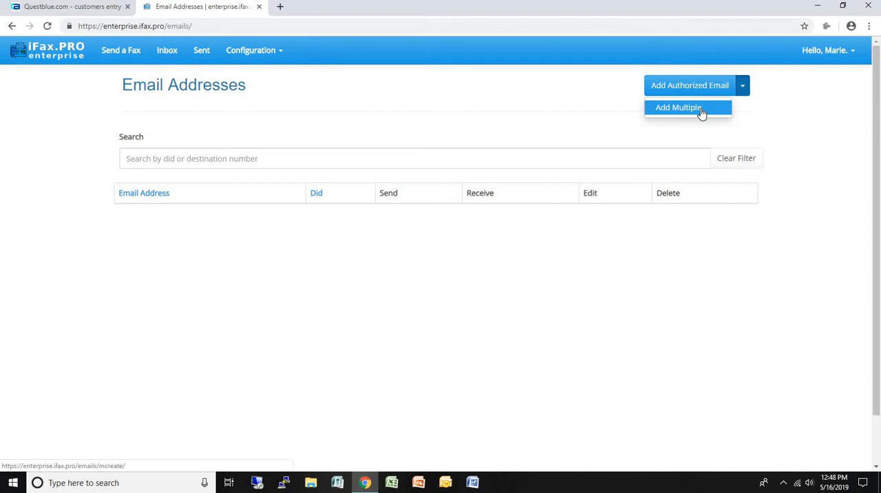
left_click(695, 86)
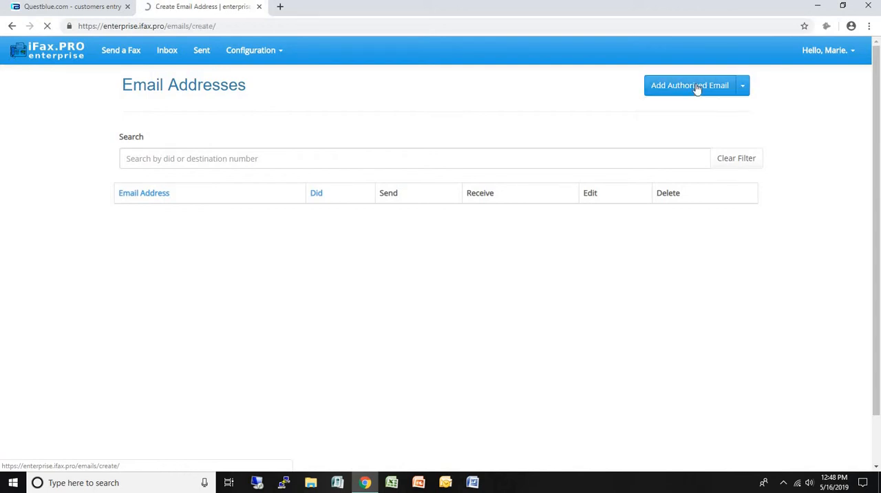
left_click(385, 141)
left_click(327, 164)
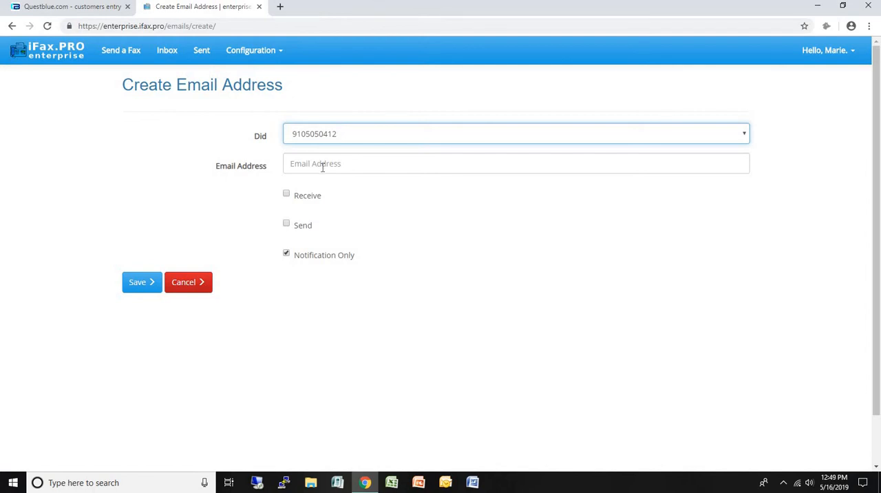
Step: Enter the authorized e-mail address, enable Receive and Send for it, and save the entry
left_click(322, 167)
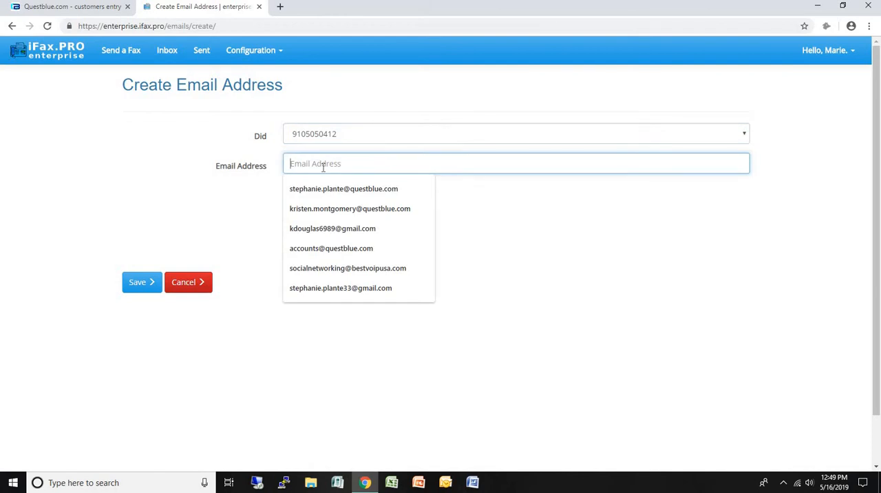
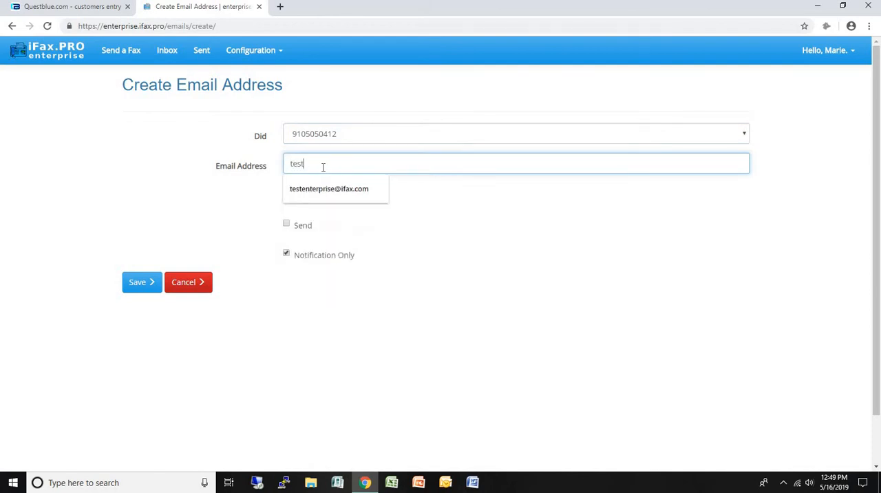
left_click(286, 194)
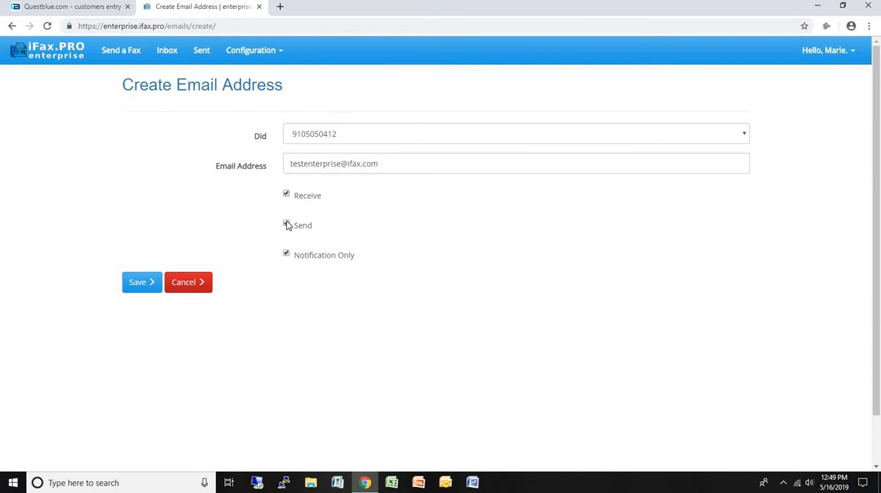
left_click(286, 223)
left_click(147, 286)
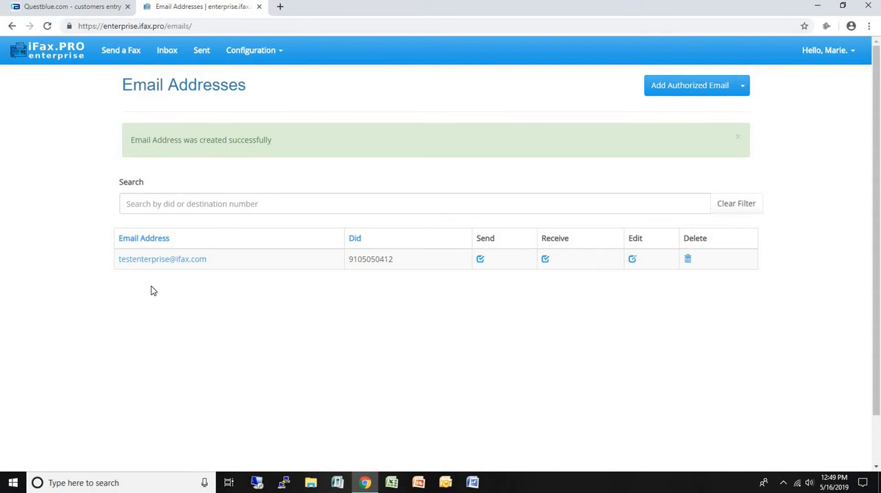
Step: Start adding multiple authorized e-mails at once and choose the group's fax DID for them
left_click(743, 86)
left_click(693, 110)
left_click(322, 140)
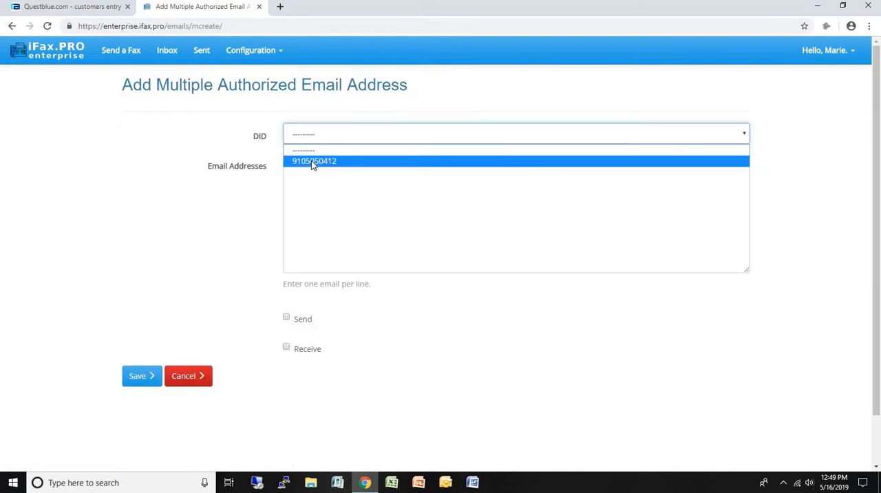
left_click(311, 161)
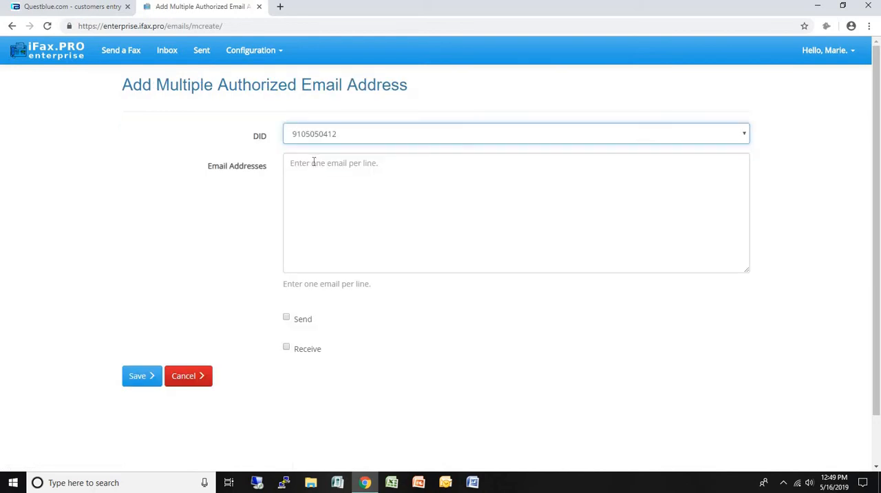
Step: Enter two authorized e-mail addresses, one per line, enable Send and Receive, and save them
left_click(349, 167)
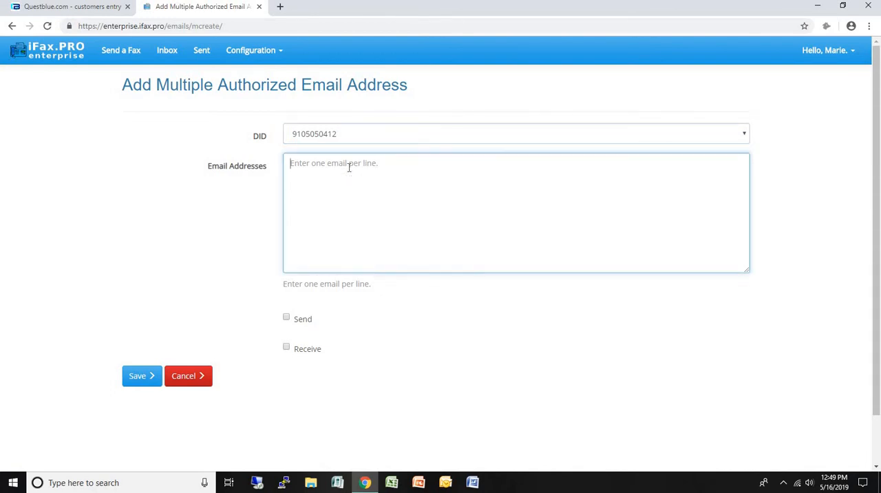
key("Return")
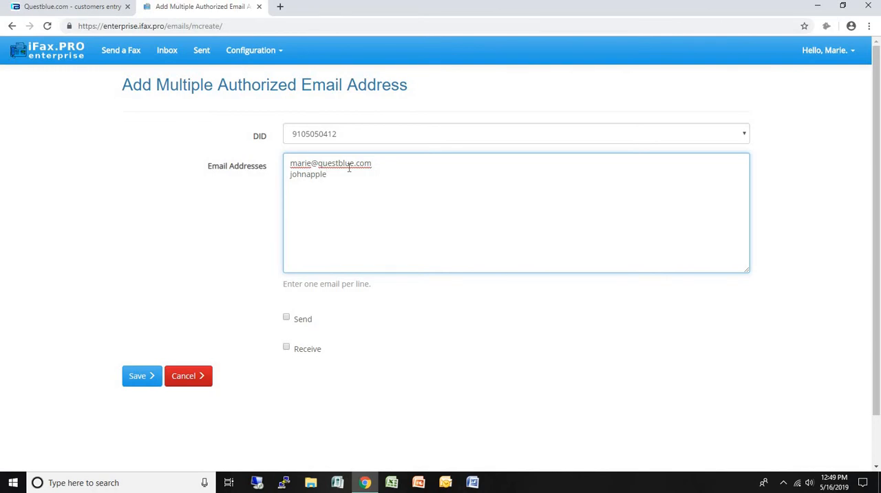
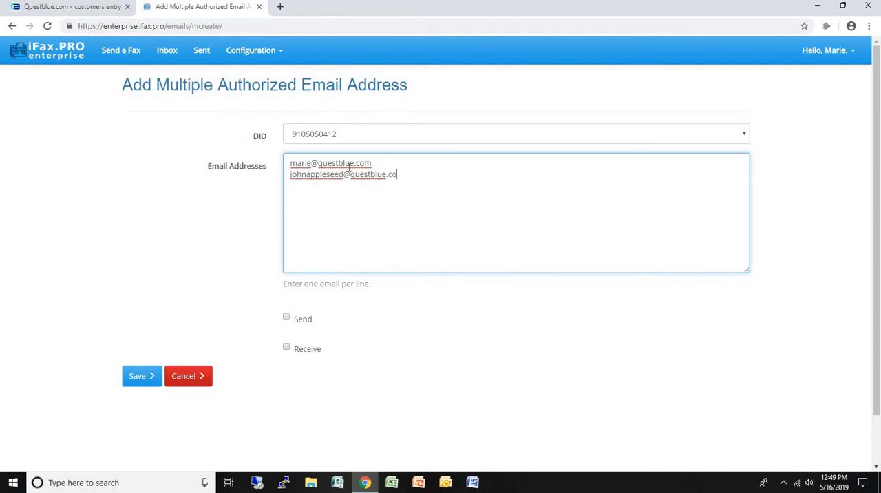
left_click(287, 346)
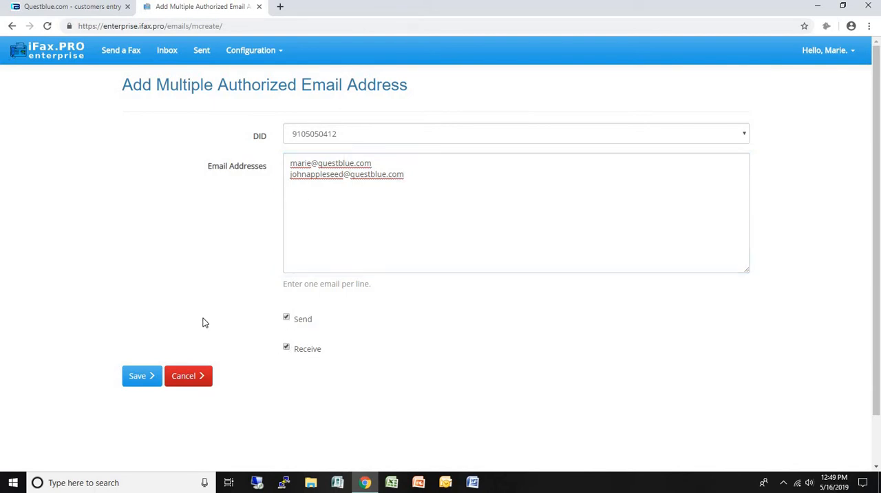
left_click(147, 376)
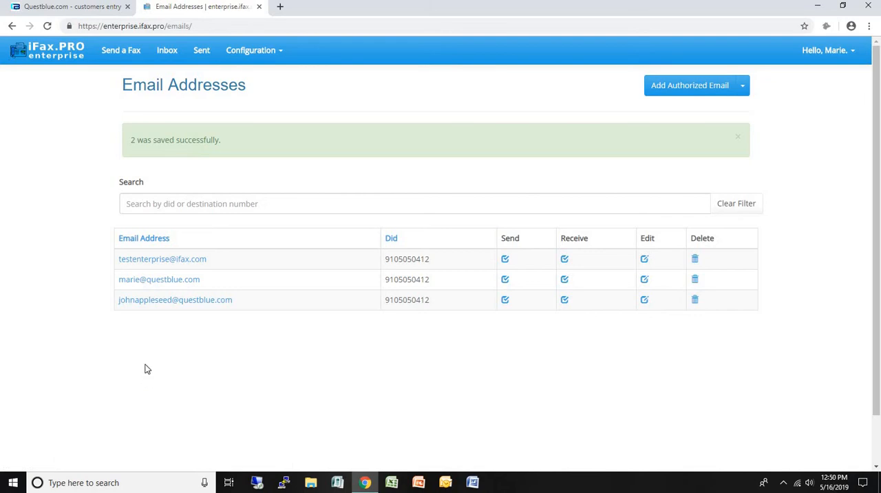
Step: Start creating a new iFax user and enter the username and account password
left_click(265, 59)
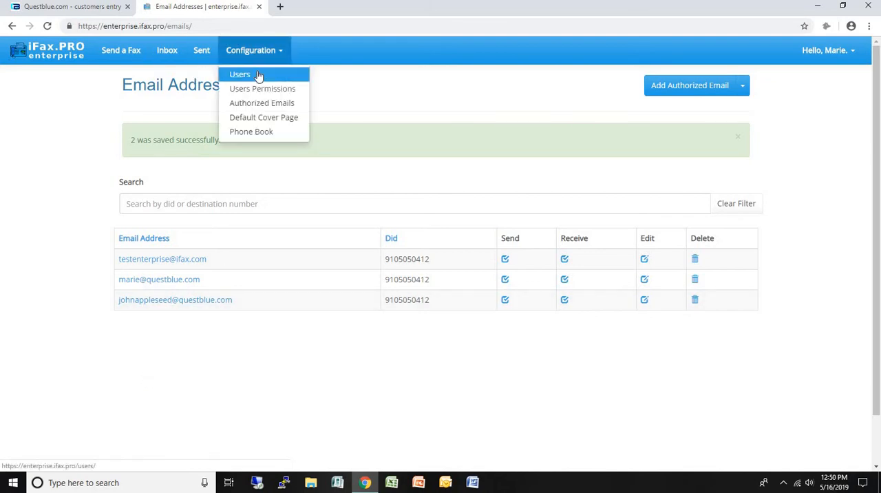
left_click(257, 74)
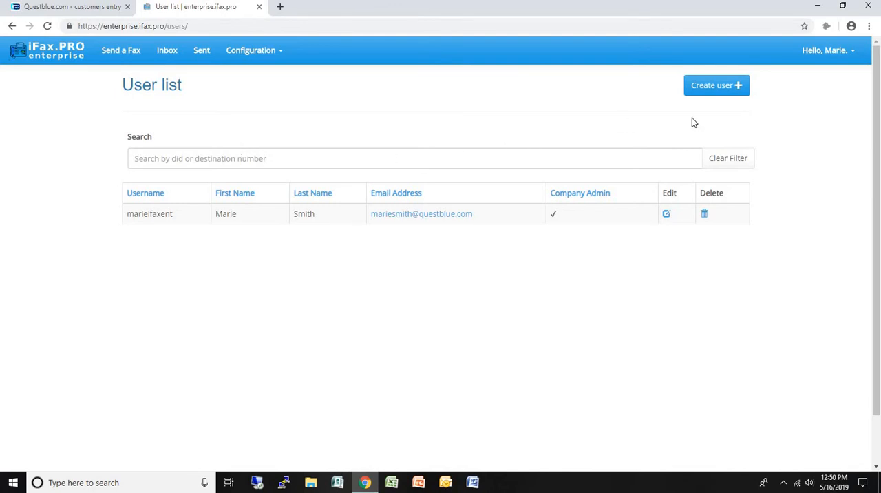
left_click(712, 90)
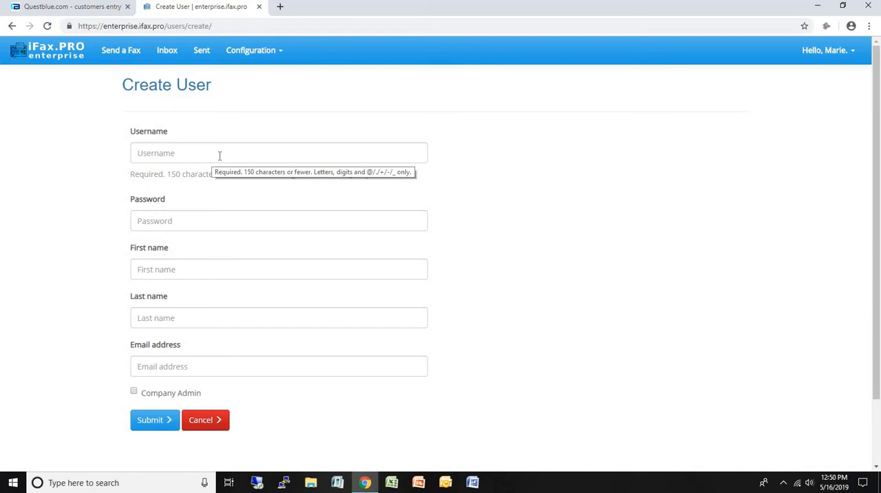
left_click(220, 155)
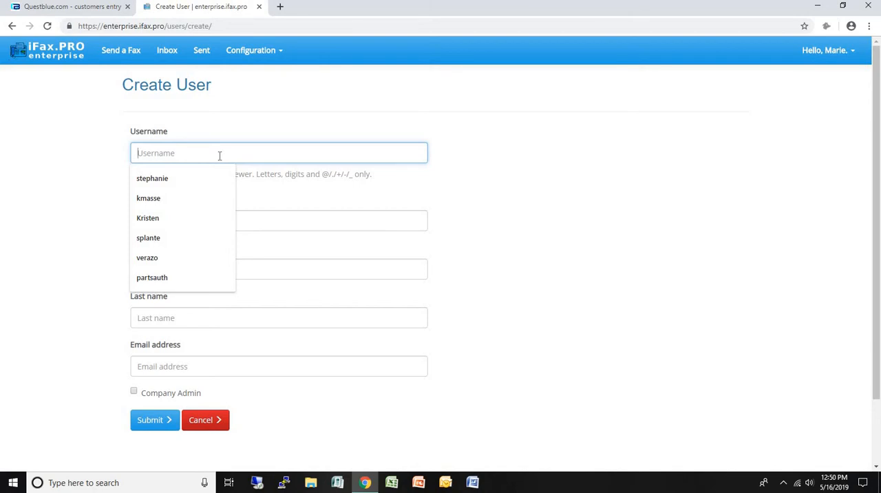
type("jappleseed")
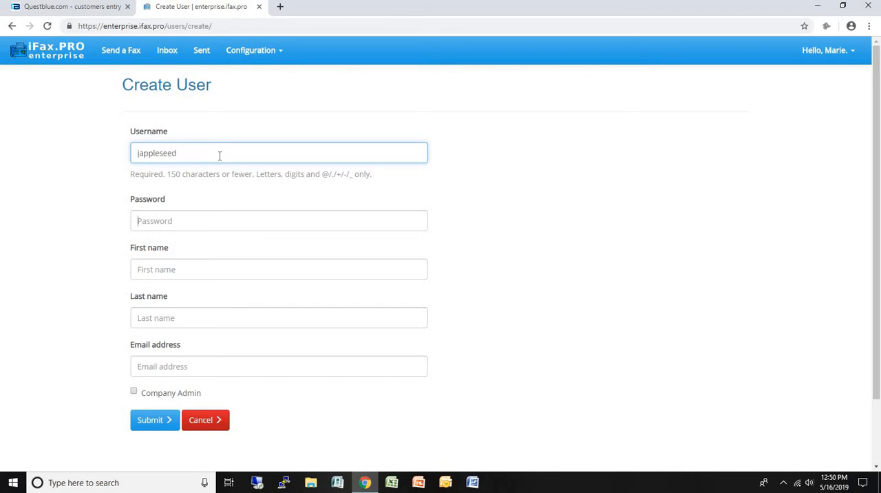
key("Tab")
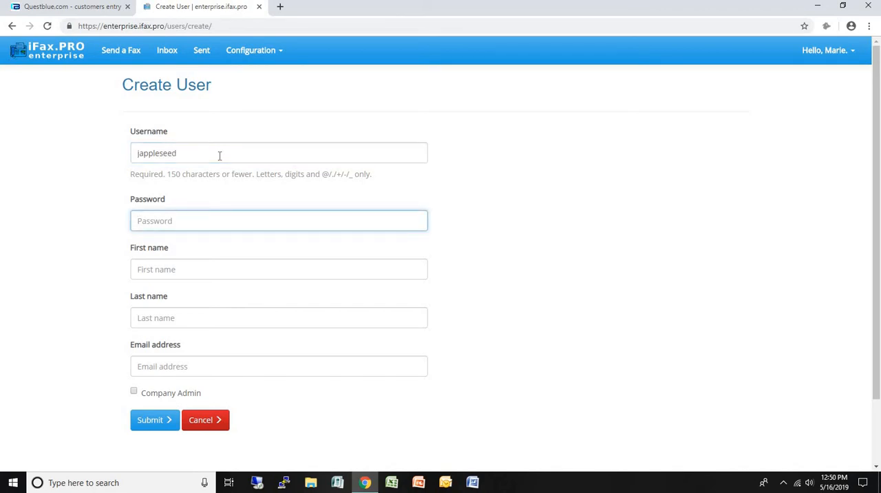
type("••")
key("BackSpace")
key("BackSpace")
type("••••••••")
key("Tab")
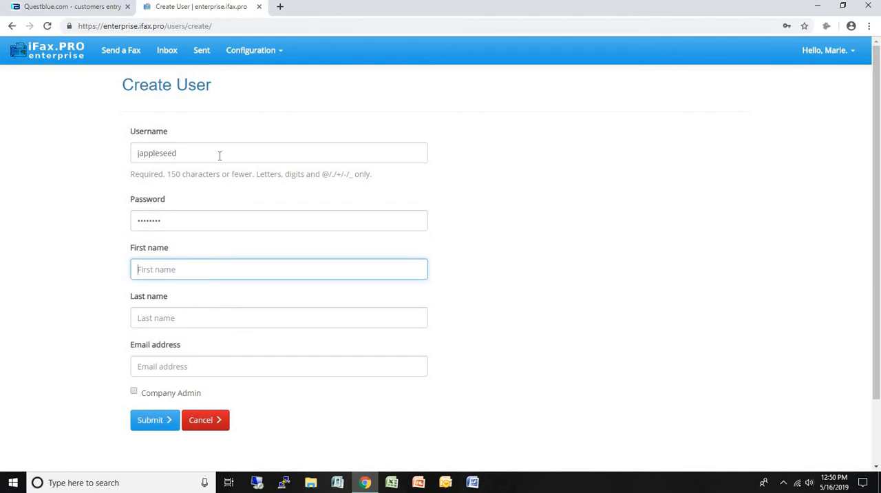
Step: Fill in the new user's first name and last name
type("John")
key("Tab")
type("Ap")
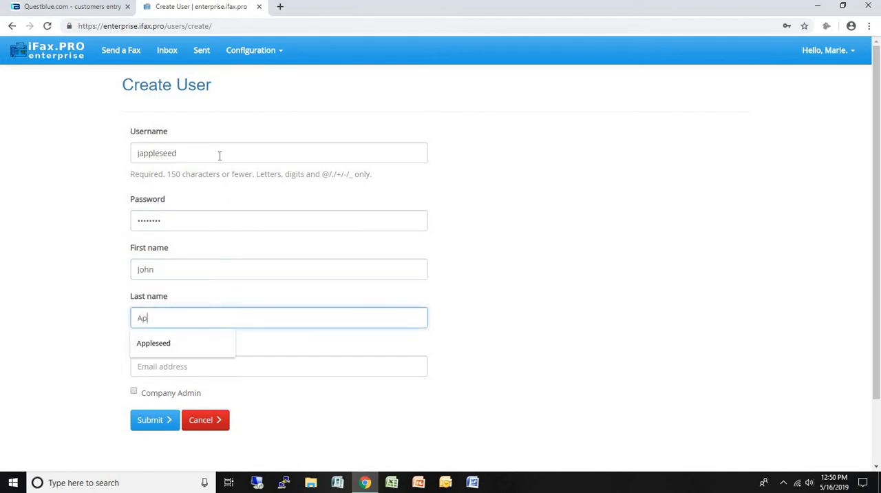
type("pleseed")
key("Tab")
Step: Enter the new user's e-mail address, submit the user without Company Admin rights, and dismiss the browser's offer to save the password
type("j")
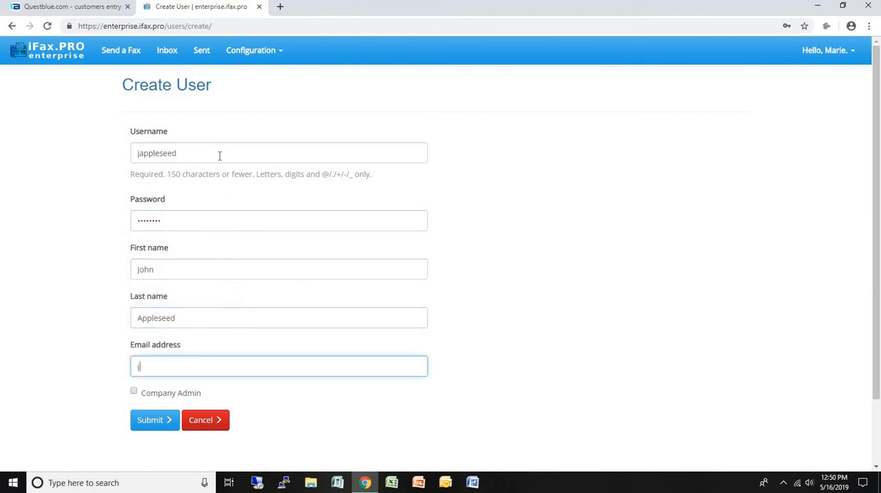
type("appl")
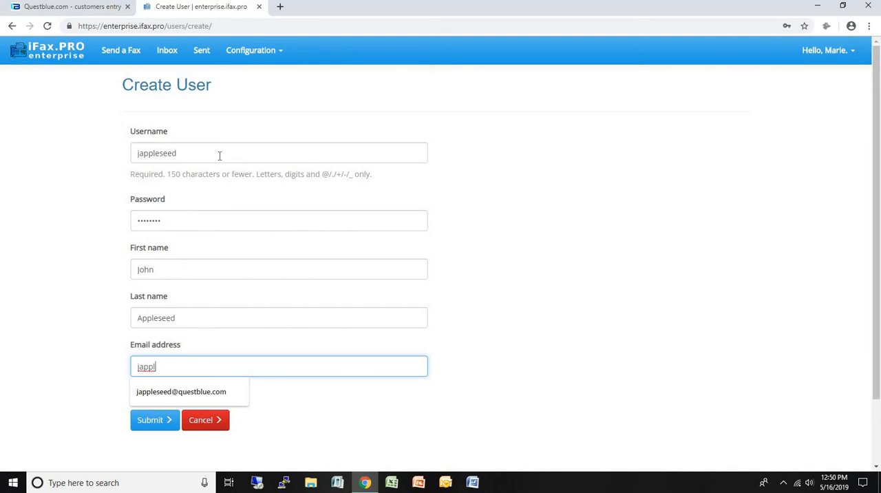
key("BackSpace")
key("BackSpace")
key("BackSpace")
key("BackSpace")
type("ohnapples")
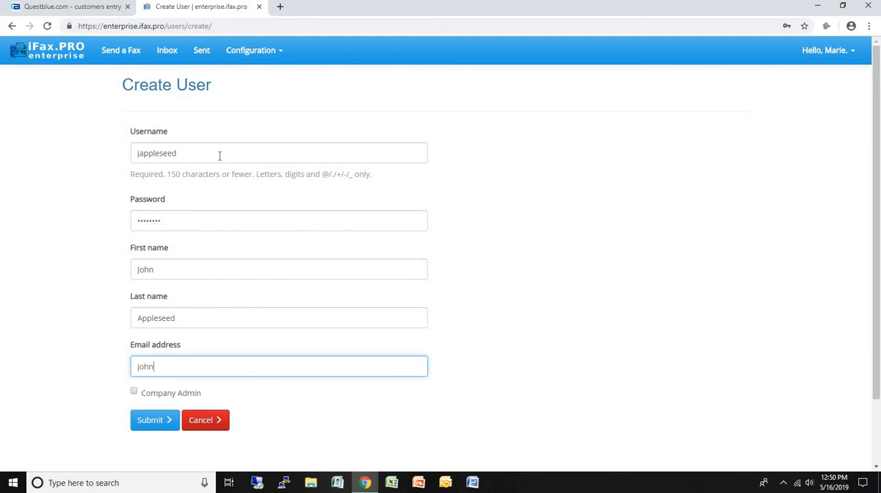
key("BackSpace")
key("BackSpace")
key("BackSpace")
key("BackSpace")
key("BackSpace")
key("BackSpace")
key("BackSpace")
key("BackSpace")
key("BackSpace")
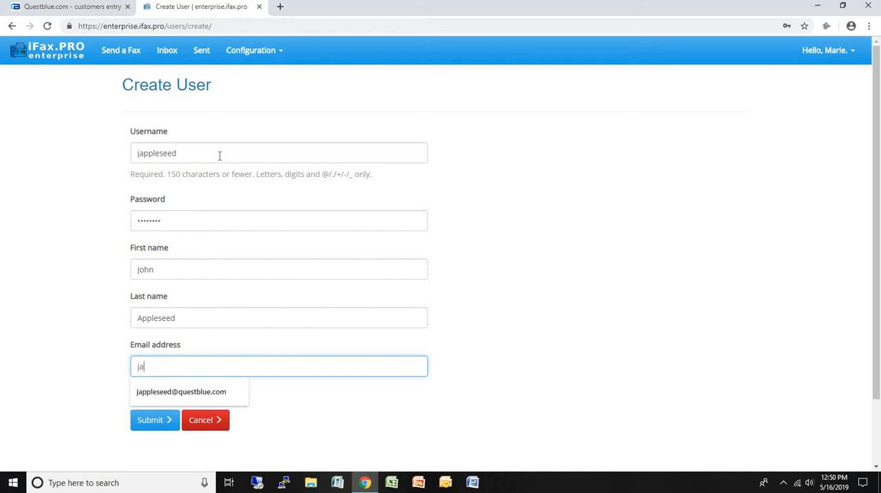
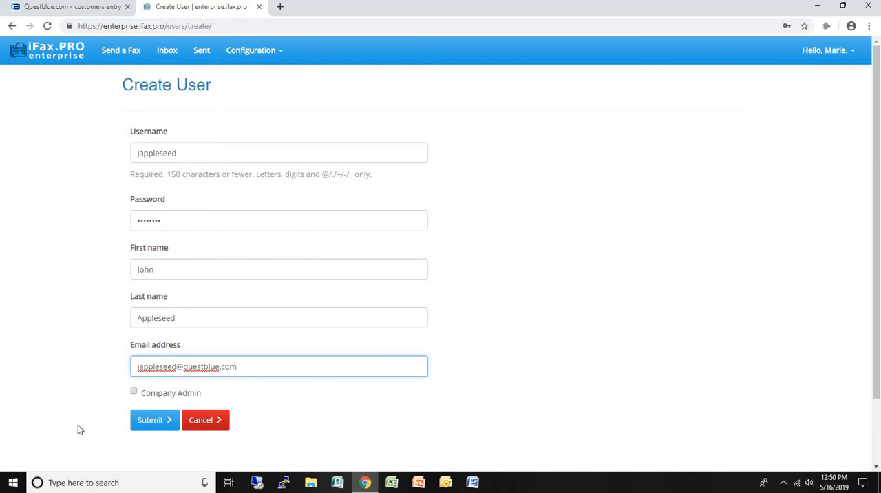
left_click(154, 420)
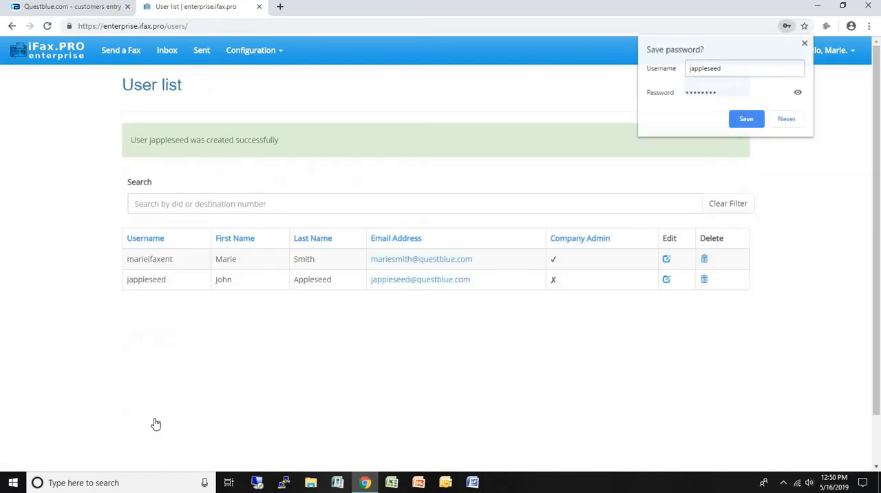
left_click(805, 43)
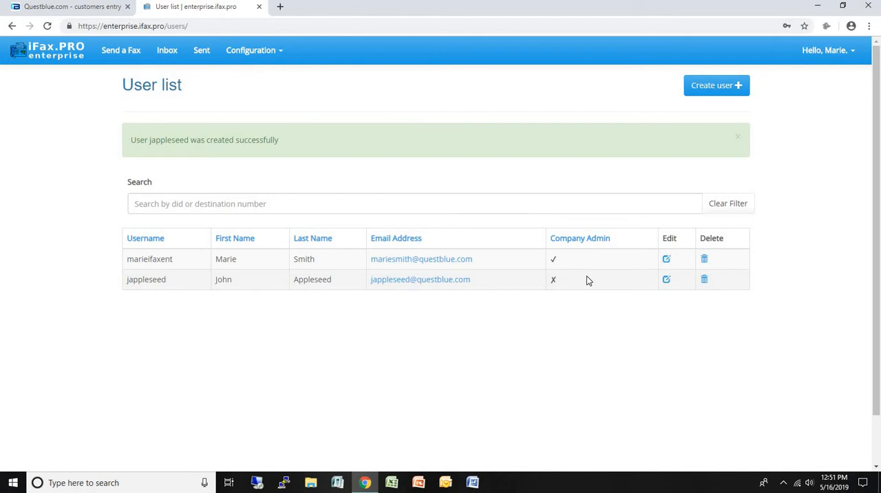
Step: Create a user permission giving the new user View Inbound, View Outbound, Send and Delete Faxes on the group's fax DID
left_click(277, 53)
left_click(276, 92)
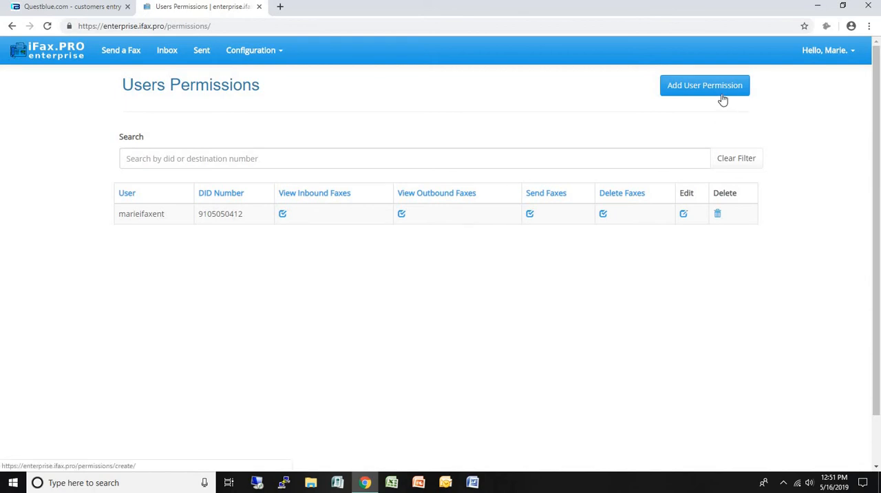
left_click(718, 86)
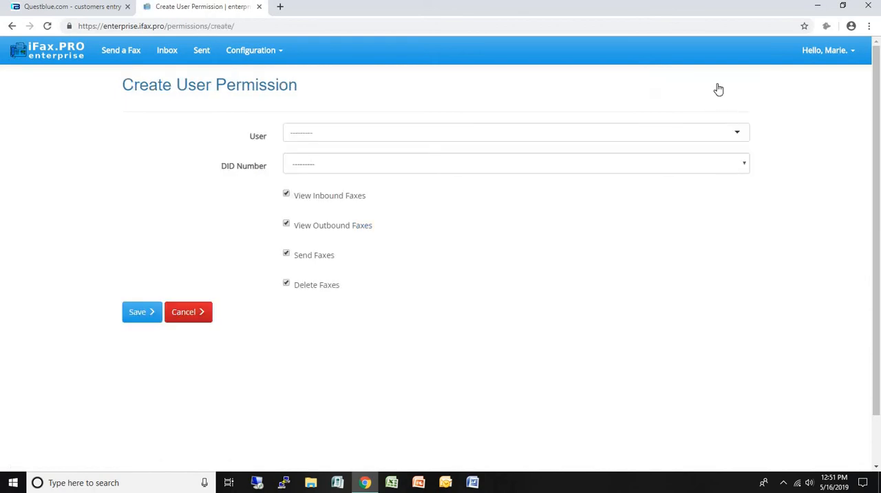
left_click(390, 136)
left_click(328, 153)
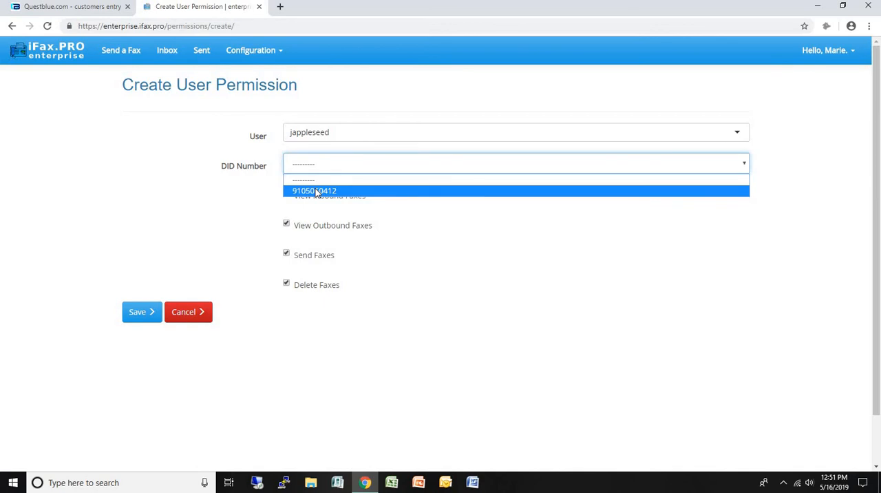
left_click(315, 192)
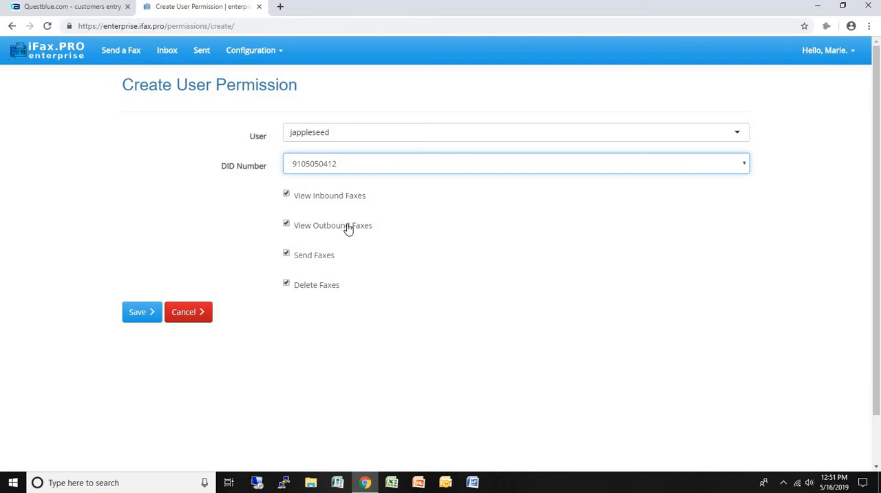
left_click(146, 313)
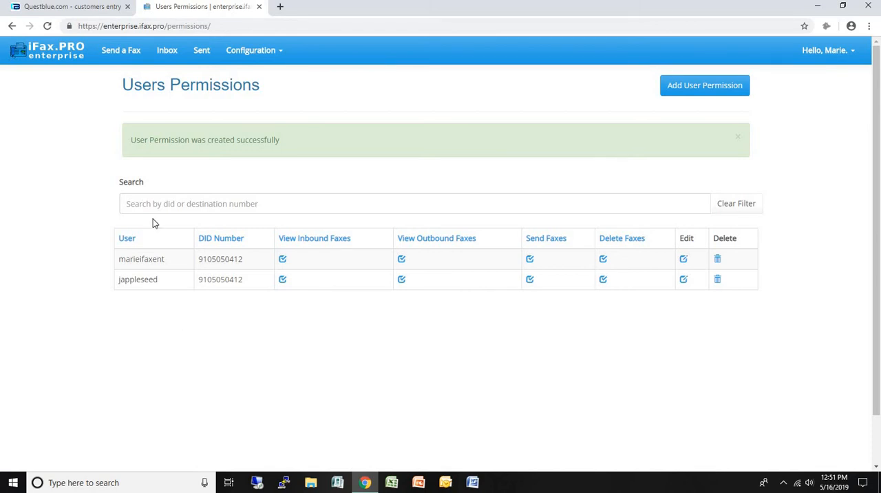
Step: Start a new quick fax and attach the New Text Document file from Documents
left_click(110, 57)
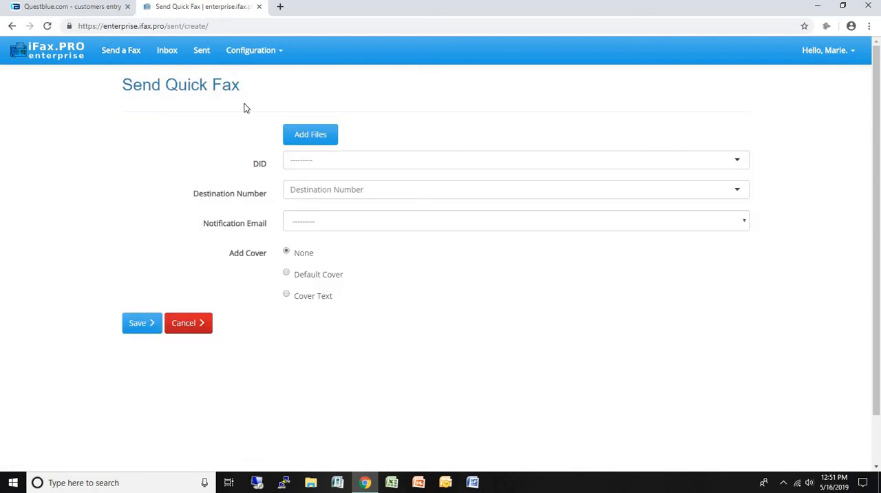
left_click(316, 135)
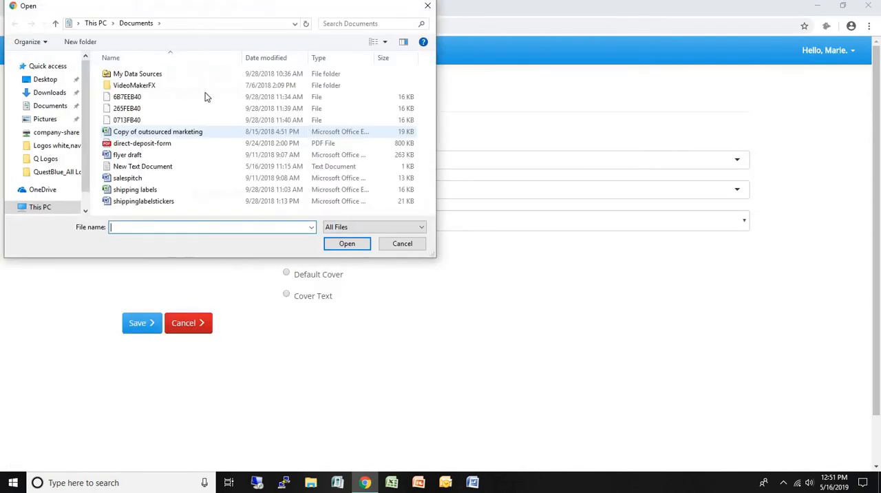
left_click(170, 165)
left_click(347, 243)
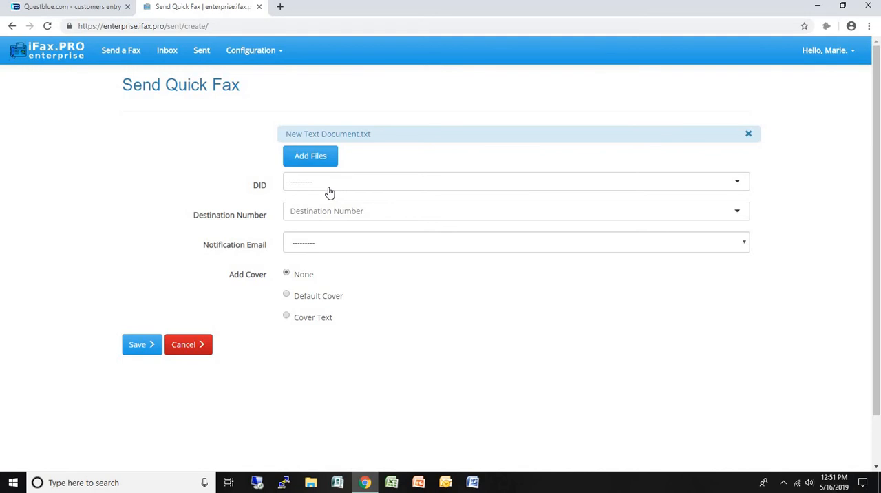
Step: Set the group's fax DID as the sender and add the recipient's fax number as the destination
left_click(325, 183)
left_click(321, 201)
left_click(327, 214)
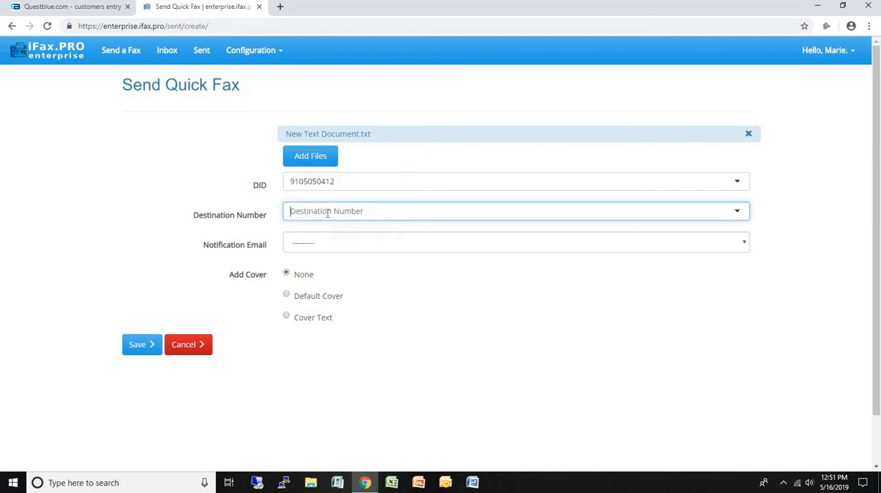
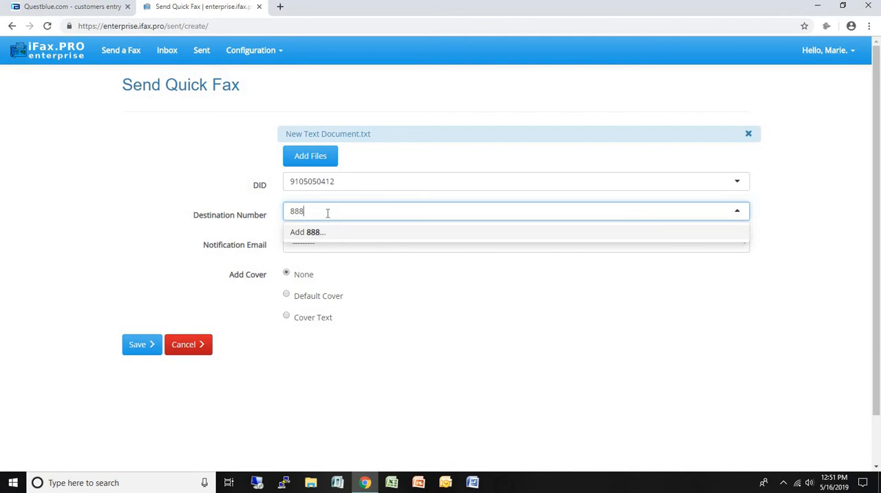
left_click(320, 233)
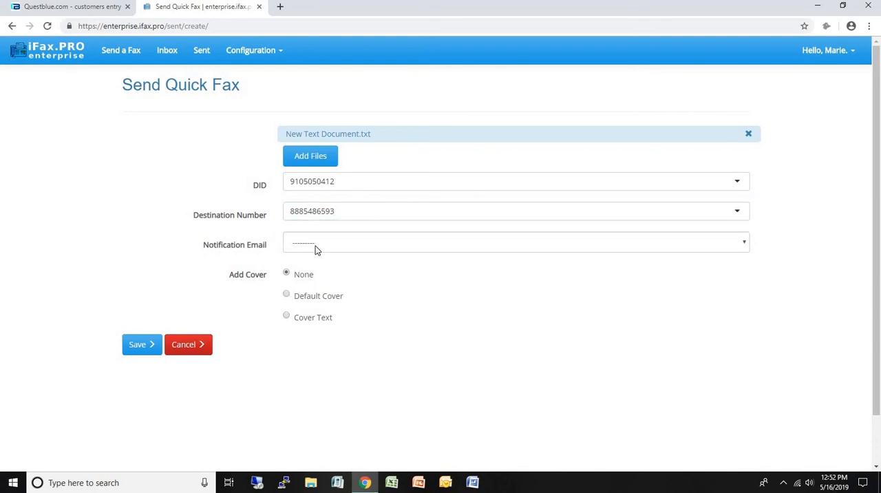
Step: Choose the second authorized e-mail address for notifications and save the fax without a cover
left_click(316, 248)
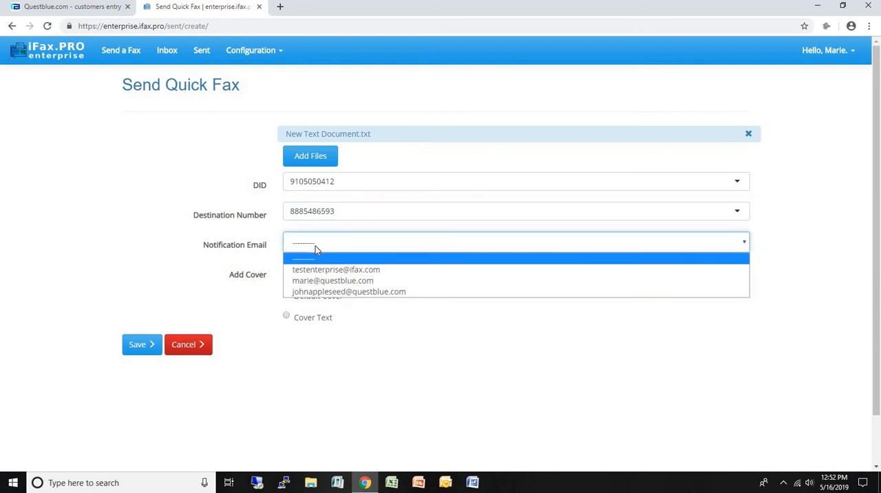
left_click(327, 280)
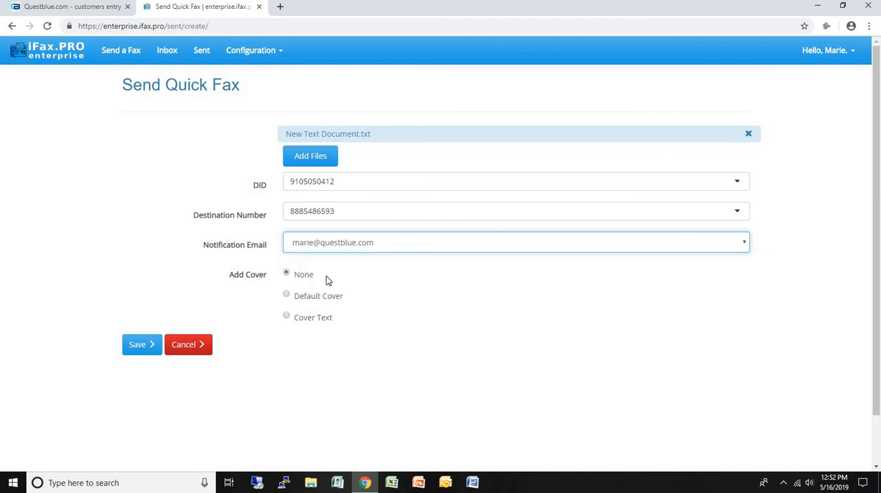
left_click(133, 352)
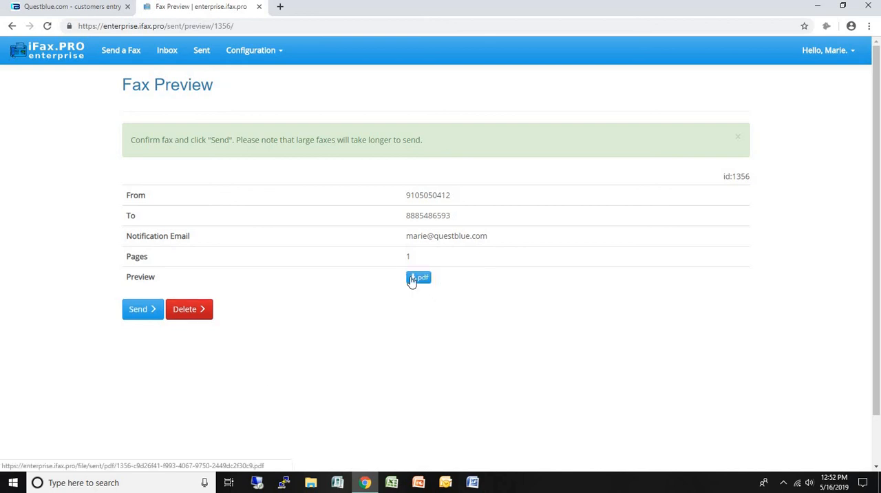
Step: Check the fax's PDF preview, close it, and send the fax
left_click(411, 280)
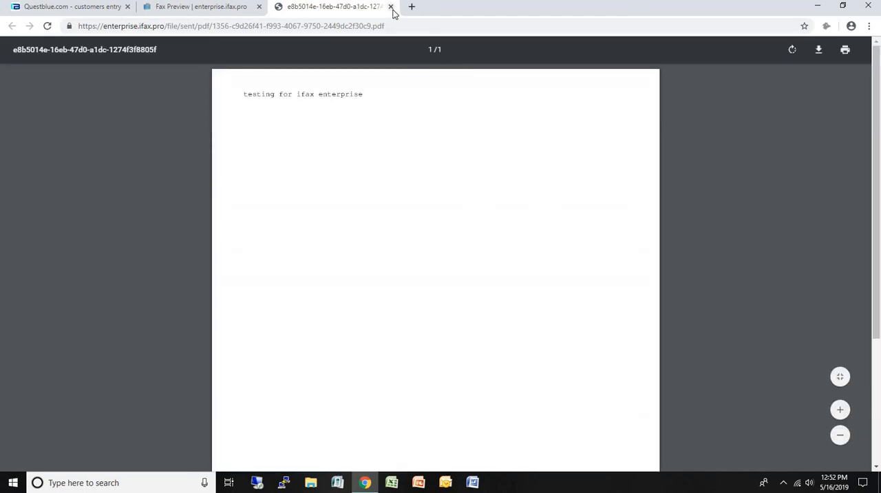
left_click(390, 7)
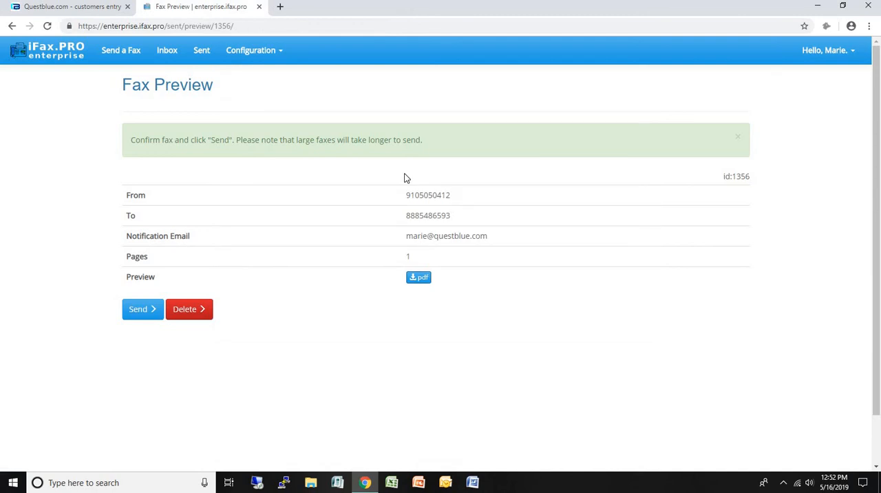
left_click(144, 311)
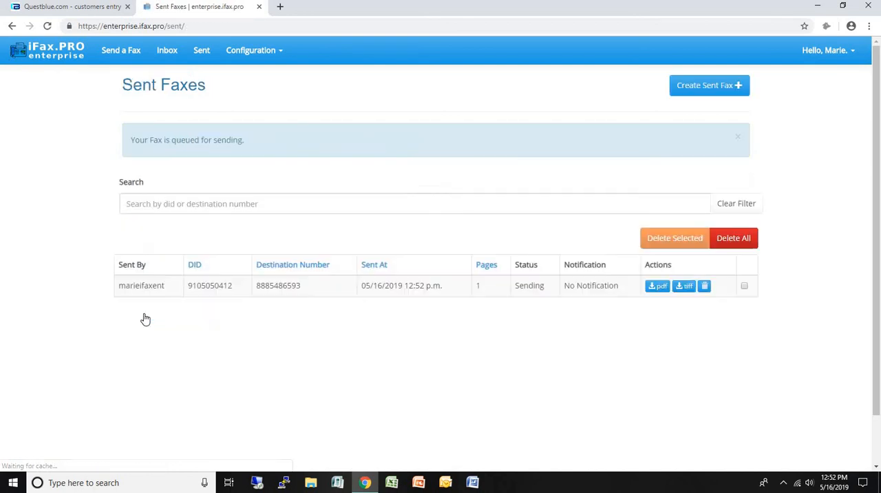